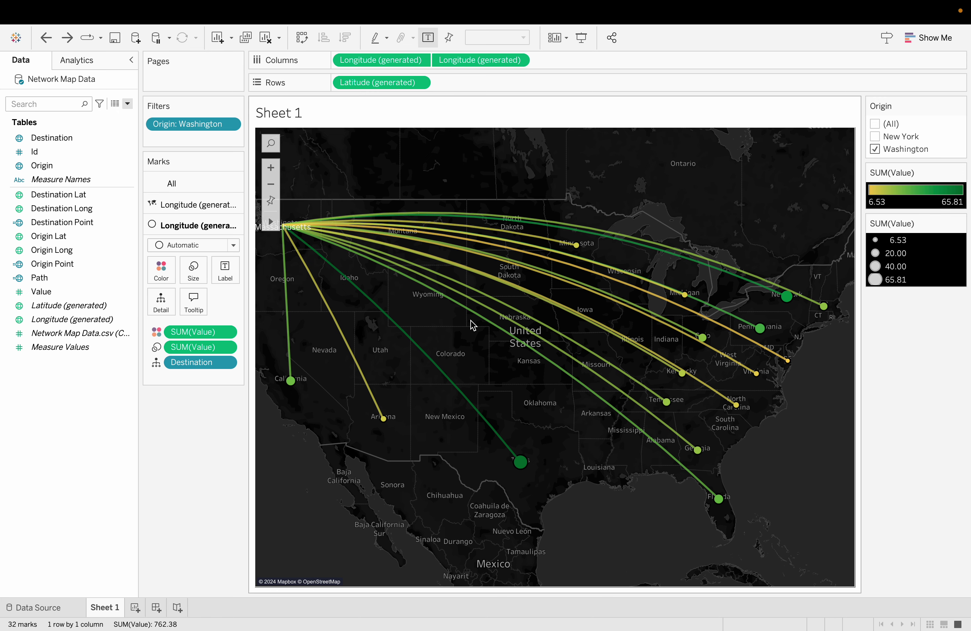
- Switch to Excel, open the recent Network Map Data file and dismiss the data loss warning
key(super+Tab)
key(super+Tab)
key(super+Tab)
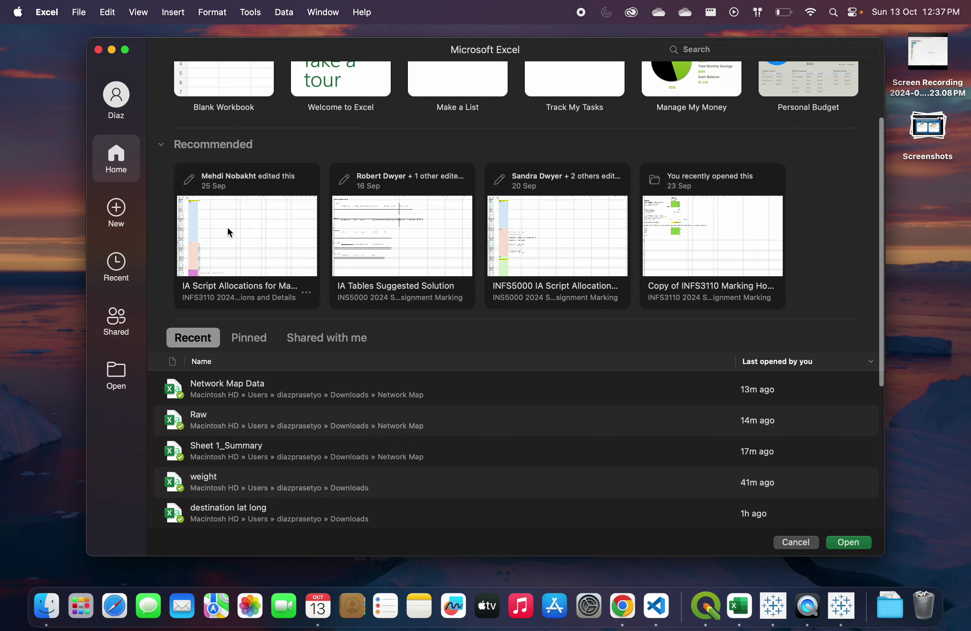
double_click(221, 391)
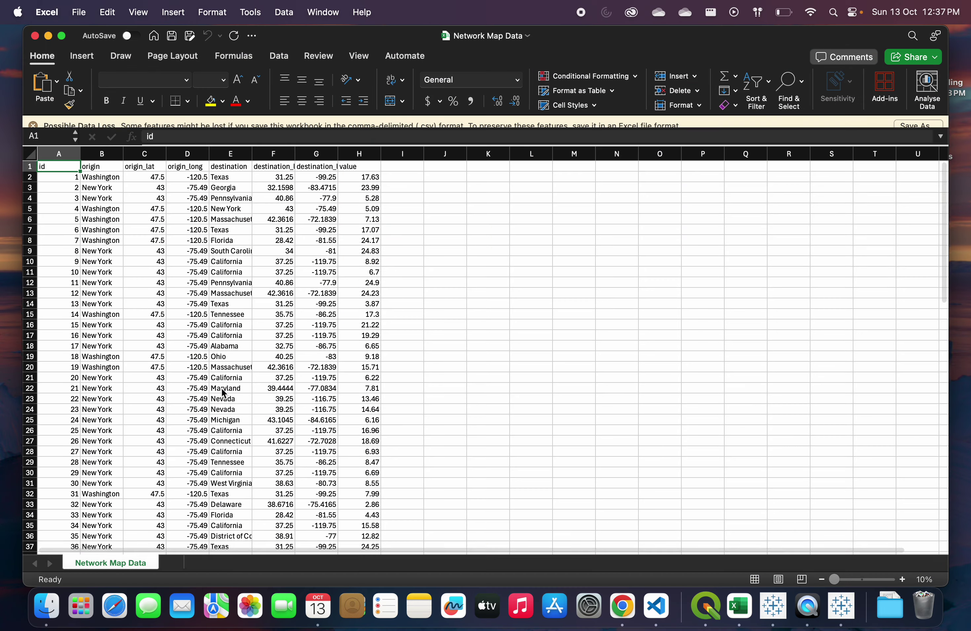
click(33, 125)
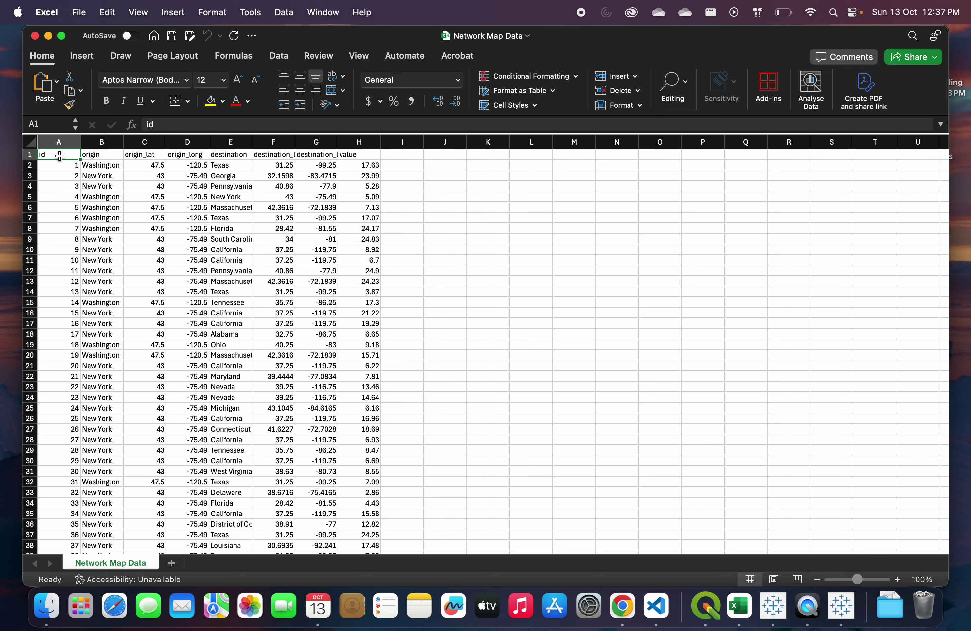
- Examine the origin, origin_lat, origin_long and destination columns of the data sheet
click(93, 156)
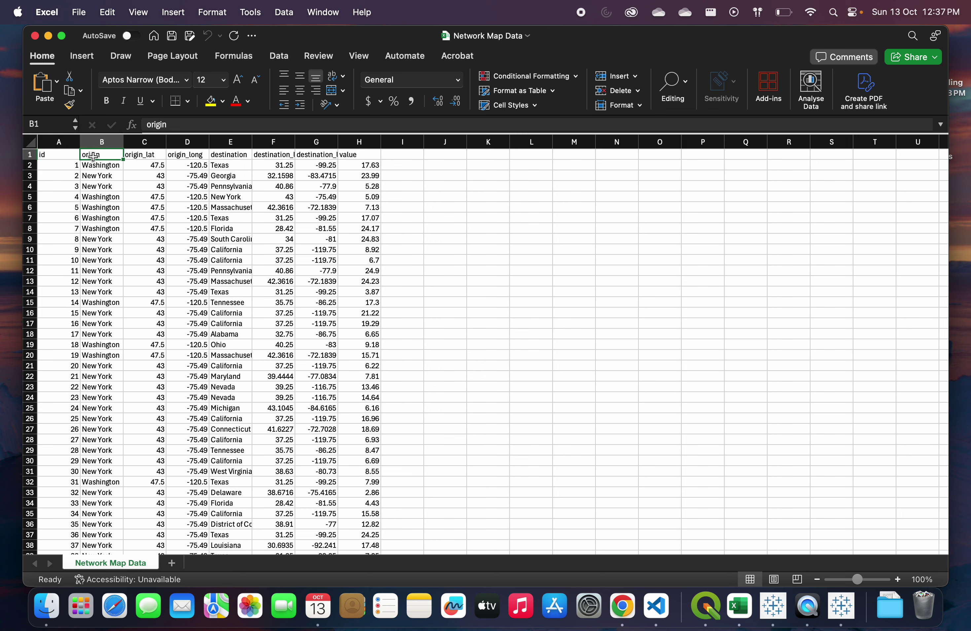
key(Right)
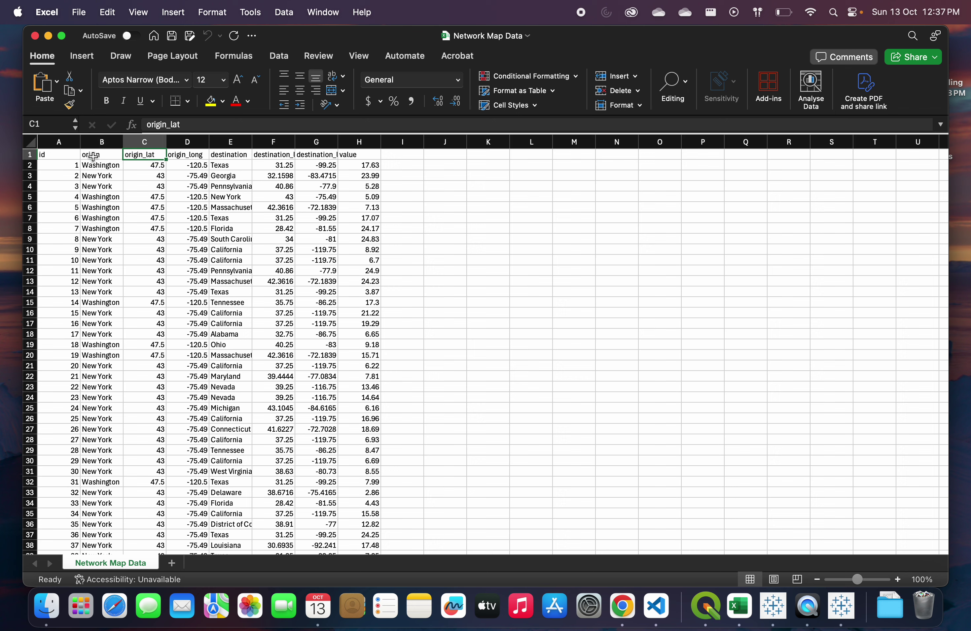
drag(153, 155, 179, 155)
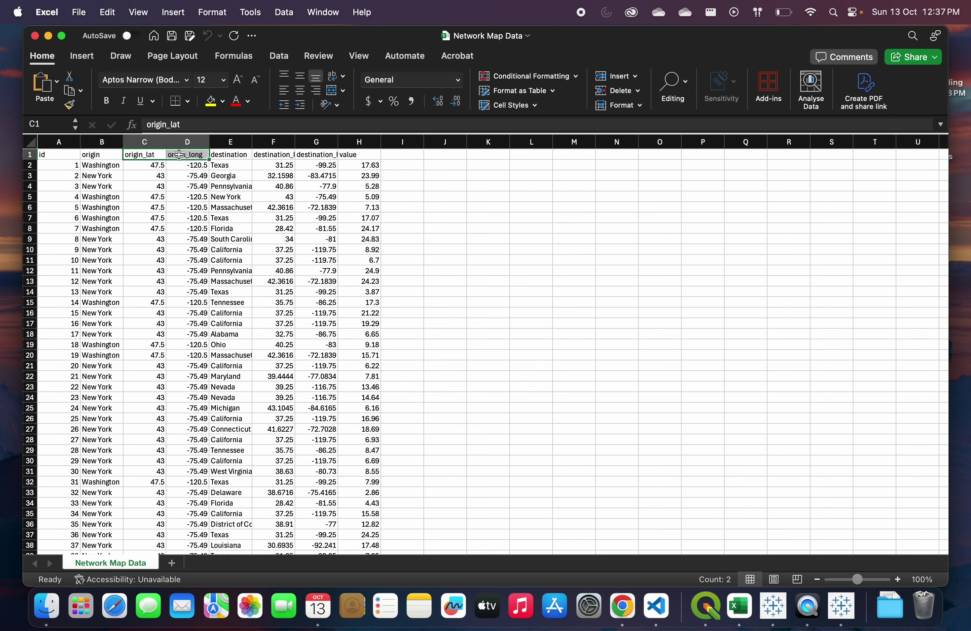
click(150, 144)
click(102, 141)
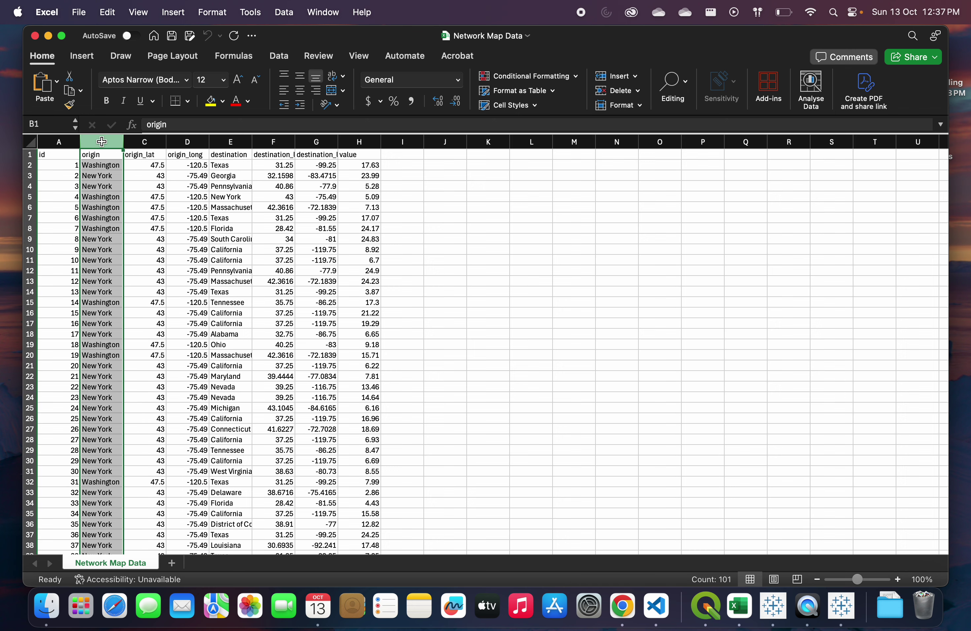
click(226, 142)
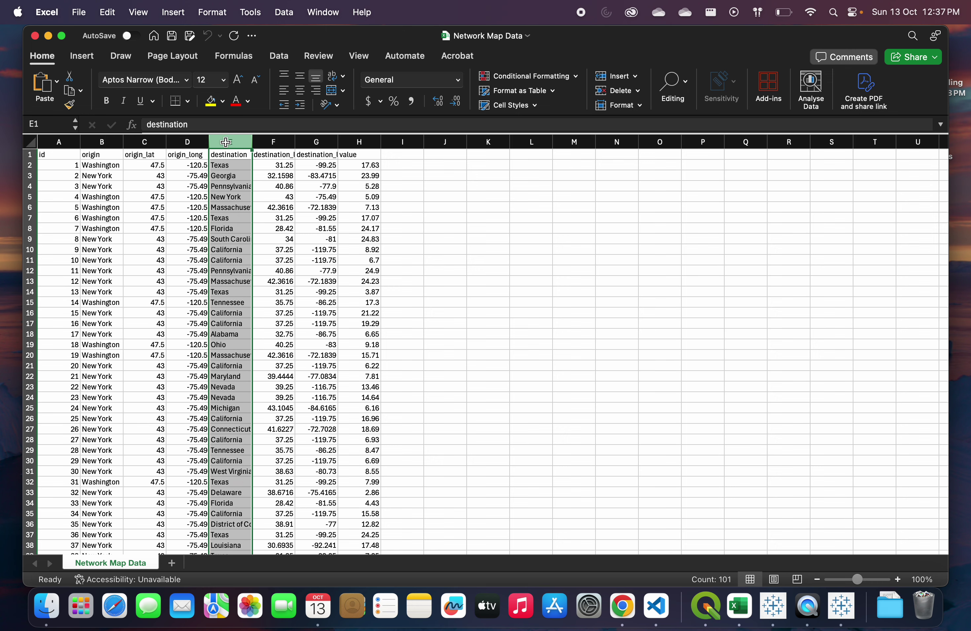
- Fit the destination and destination_lat column widths to their contents and review the destination coordinate and value headers
double_click(252, 142)
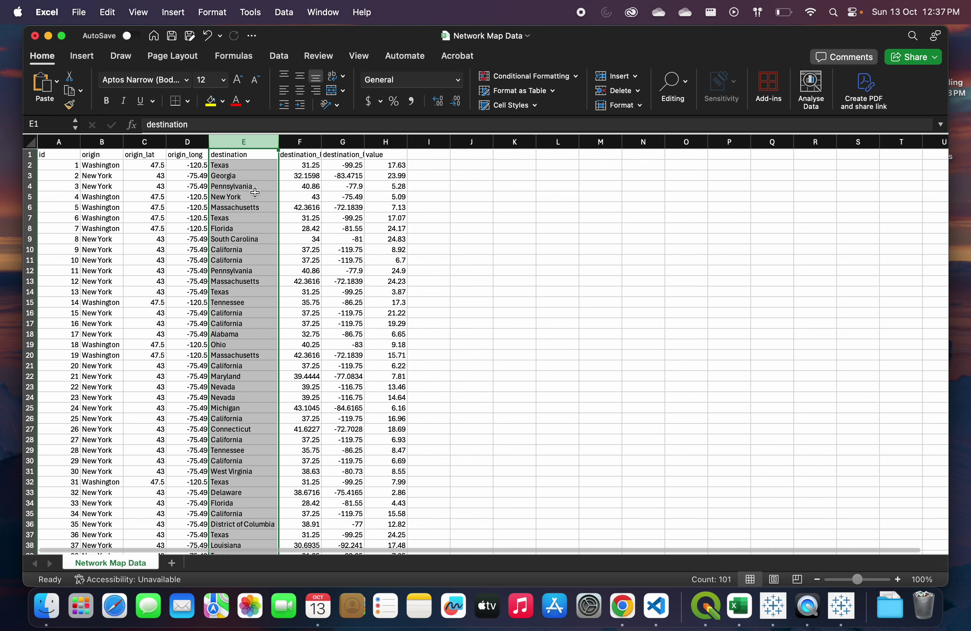
double_click(321, 142)
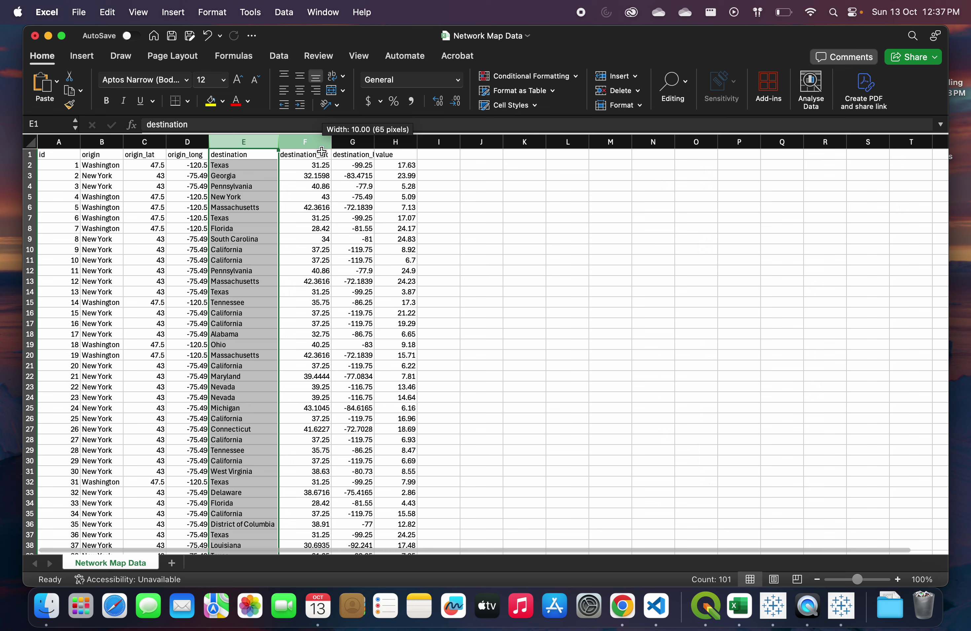
drag(304, 154, 344, 158)
click(387, 156)
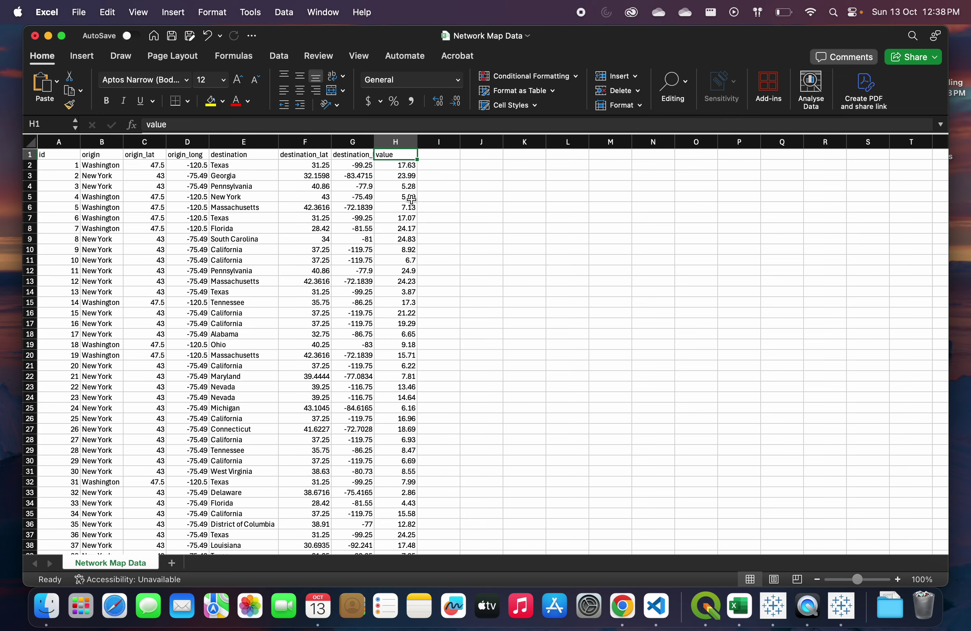
- Close Network Map Data.csv with its changes saved and switch to Tableau
click(35, 36)
click(471, 339)
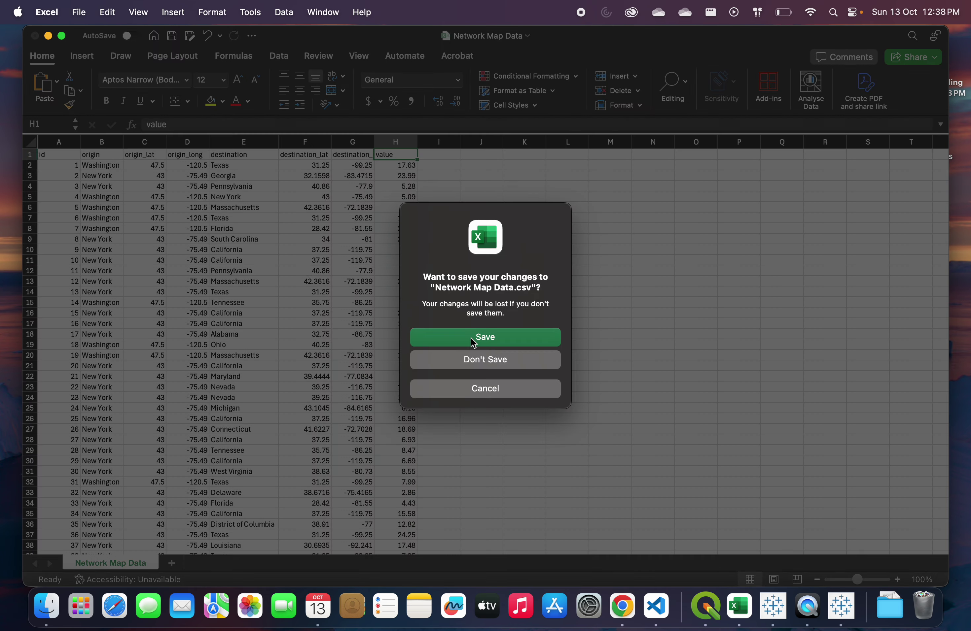
click(847, 599)
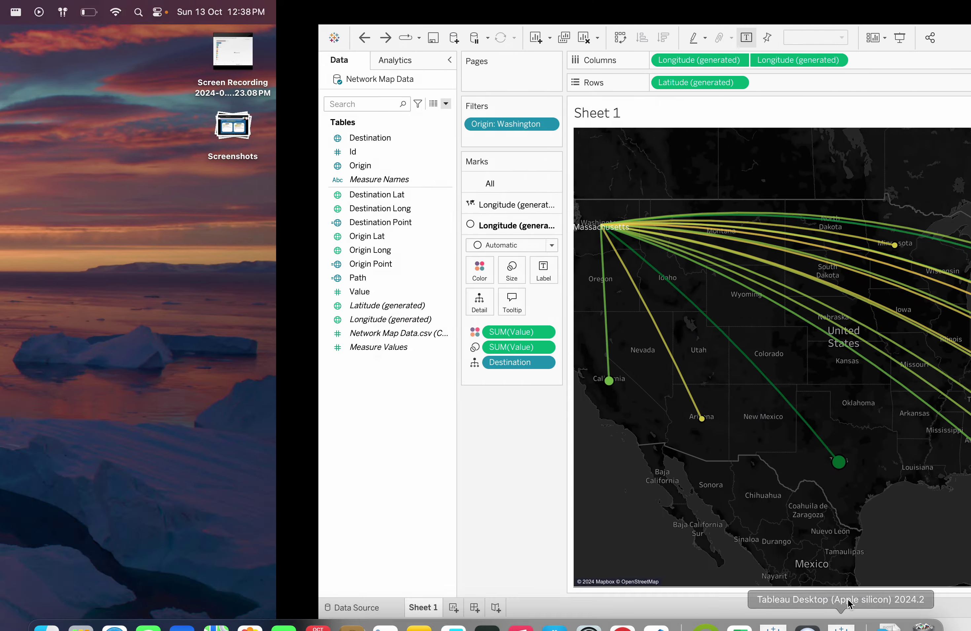
- Create a new blank Tableau workbook
click(101, 279)
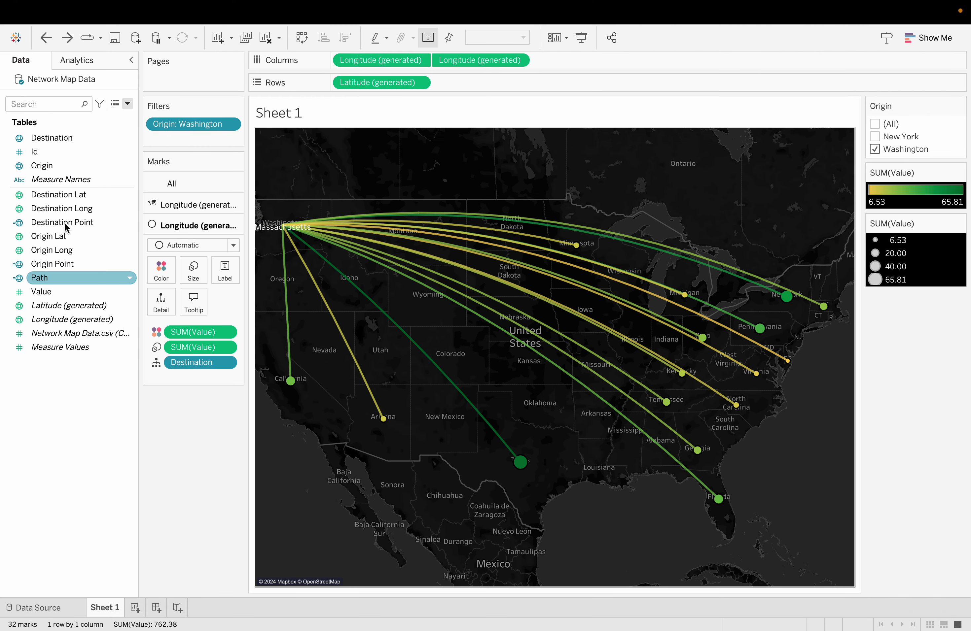
click(93, 12)
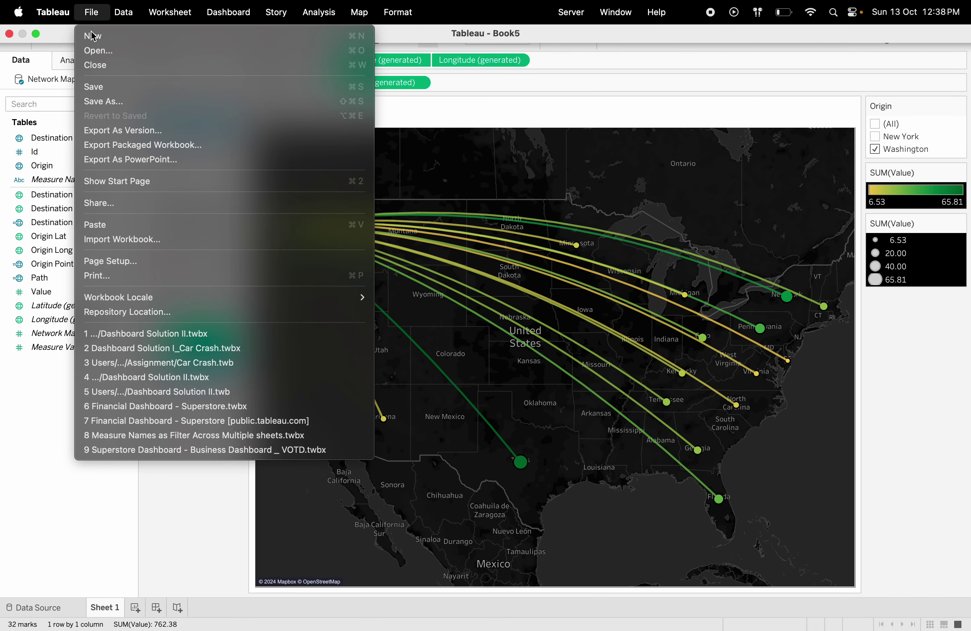
key(Escape)
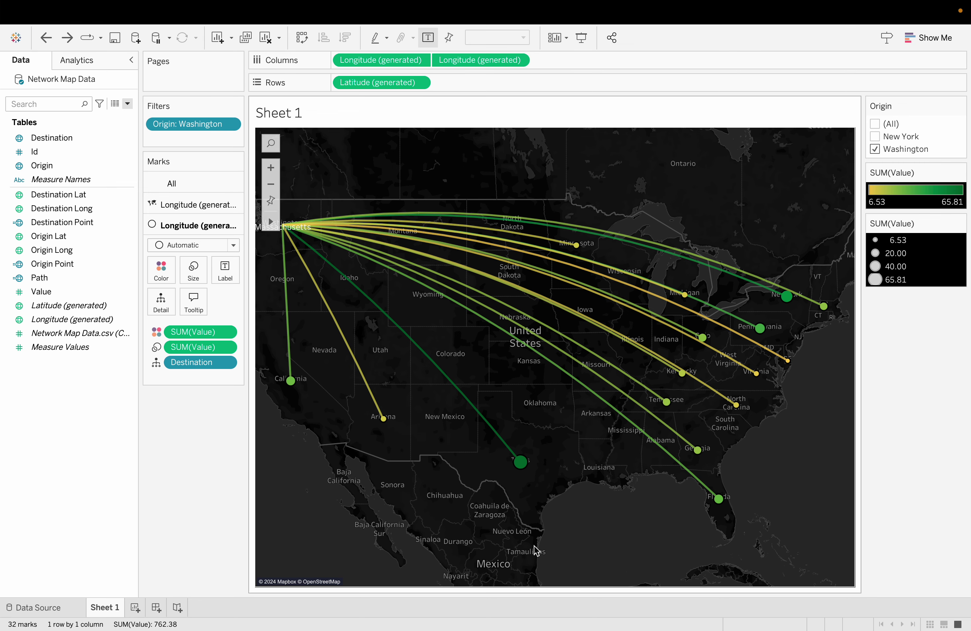
key(super+n)
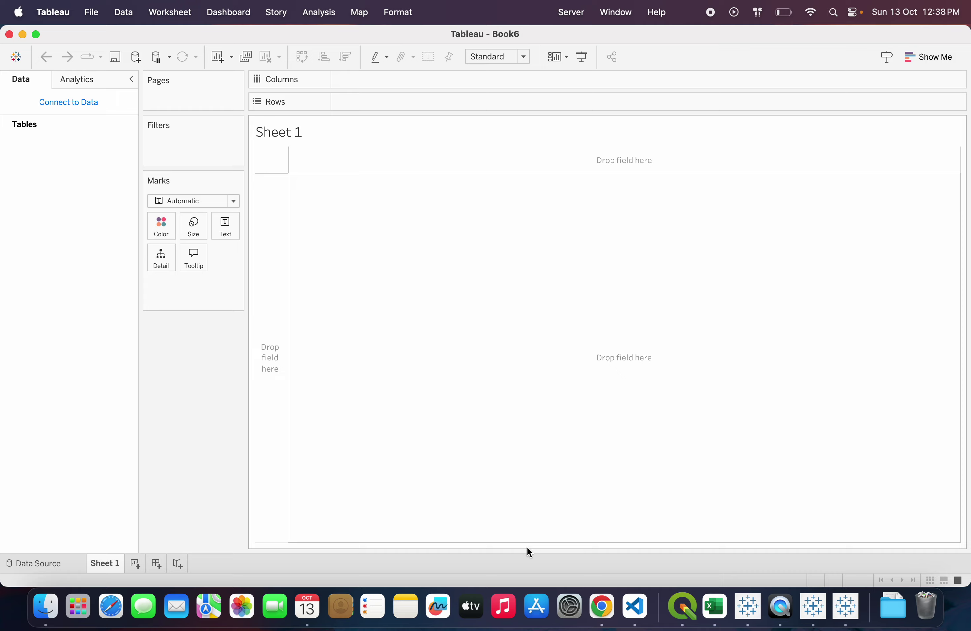
- Connect the new workbook to the text file Network Map Data.csv and collapse the table details beside the data preview
click(71, 570)
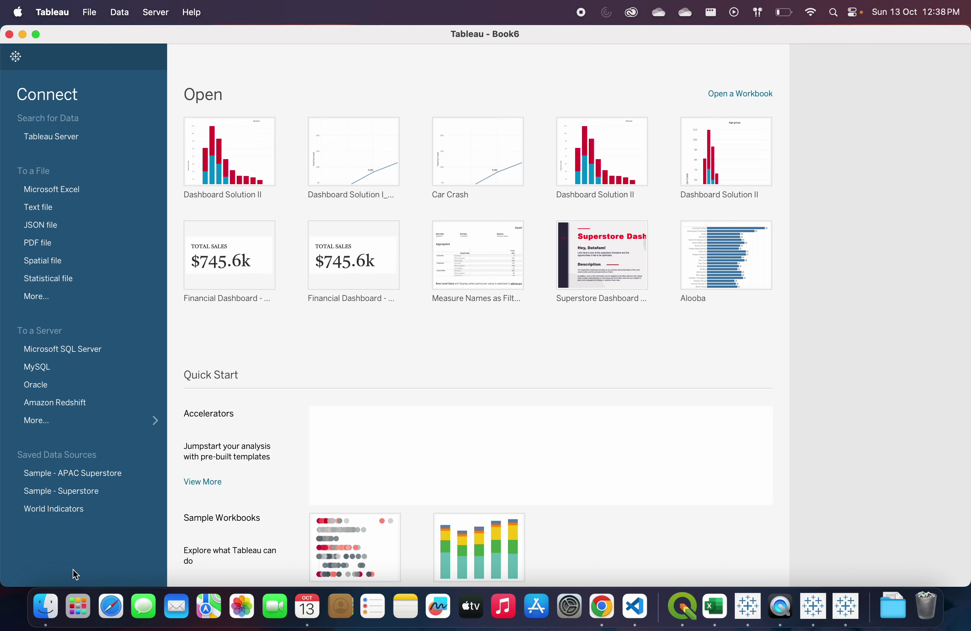
click(51, 209)
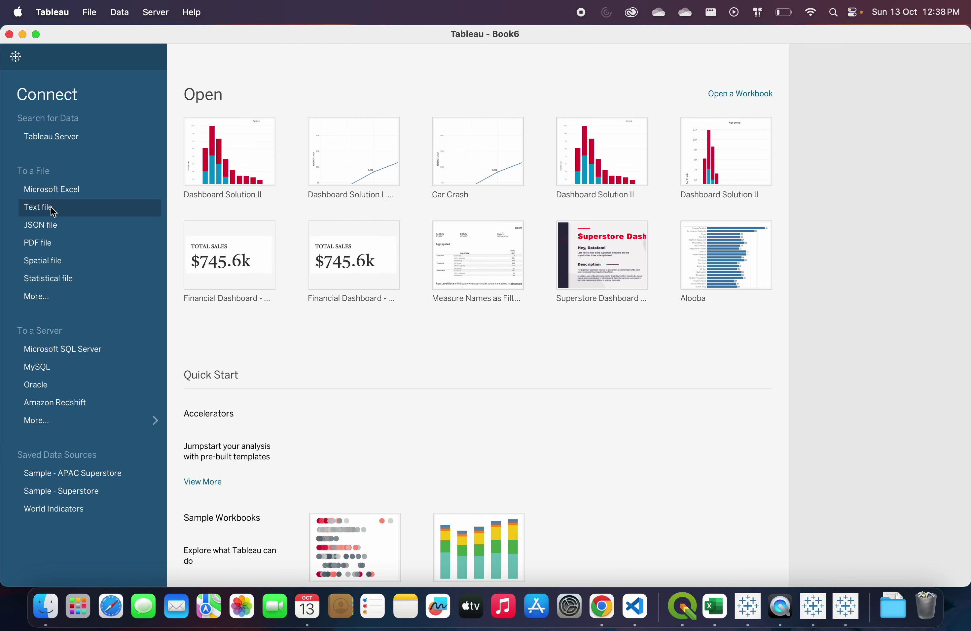
double_click(353, 162)
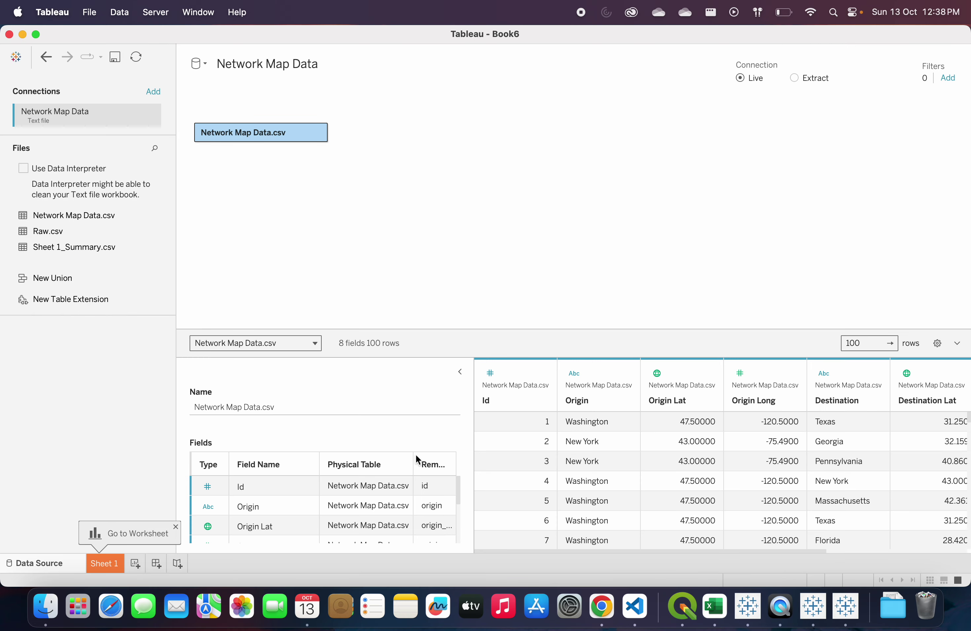
click(459, 372)
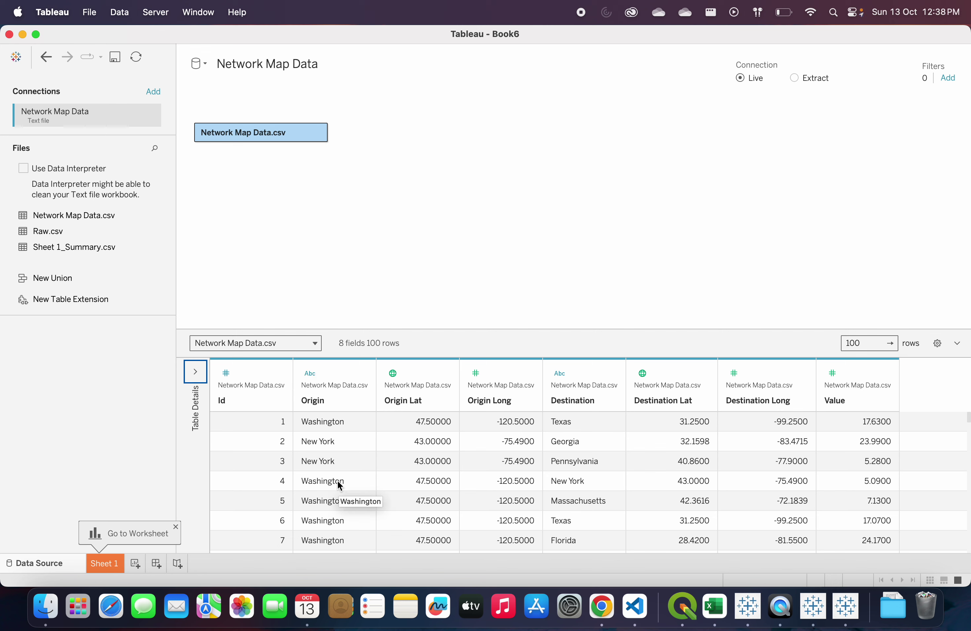
- Assign the State/Province geographic role to the Origin field
click(310, 377)
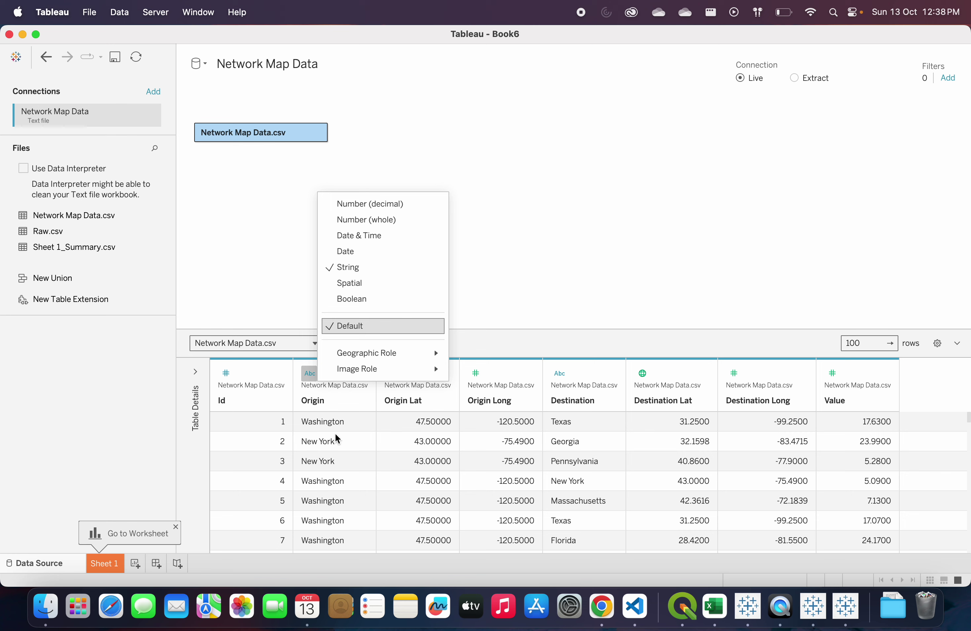
click(337, 397)
click(310, 375)
mouse_move(414, 360)
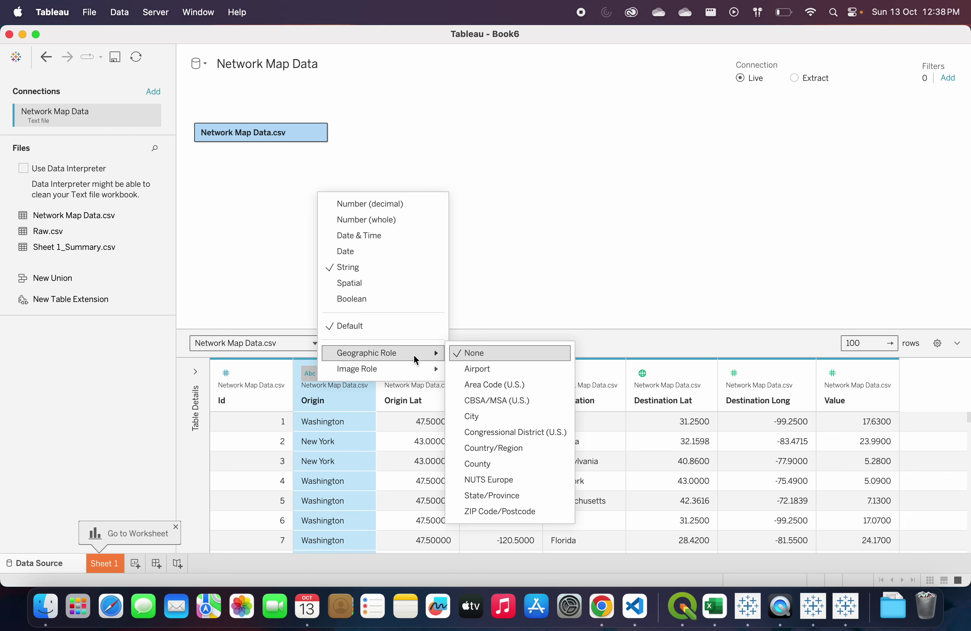
click(494, 495)
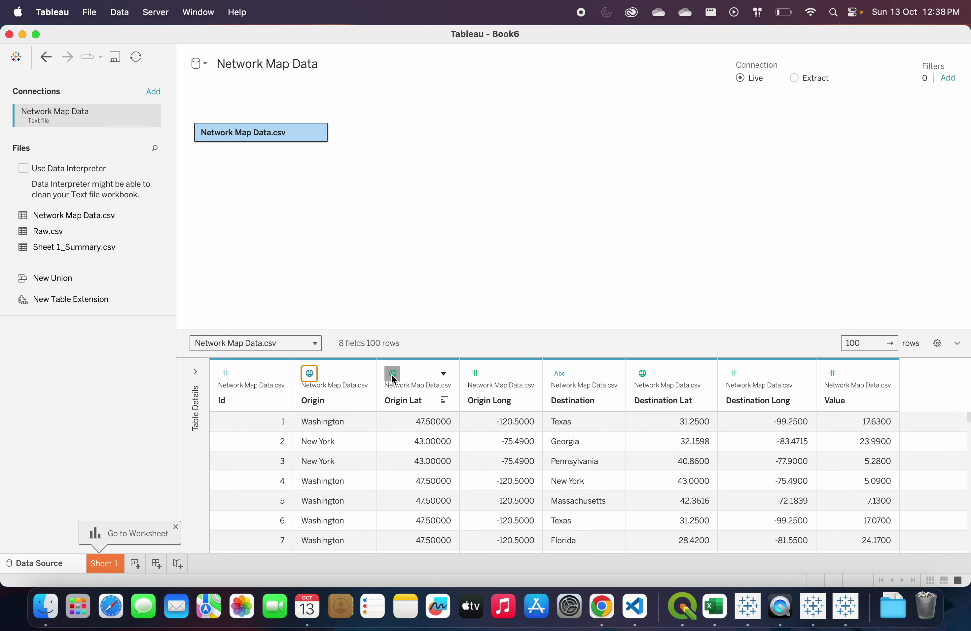
- Check the geographic role of Origin Lat and assign the Longitude role to Origin Long
click(396, 380)
mouse_move(509, 511)
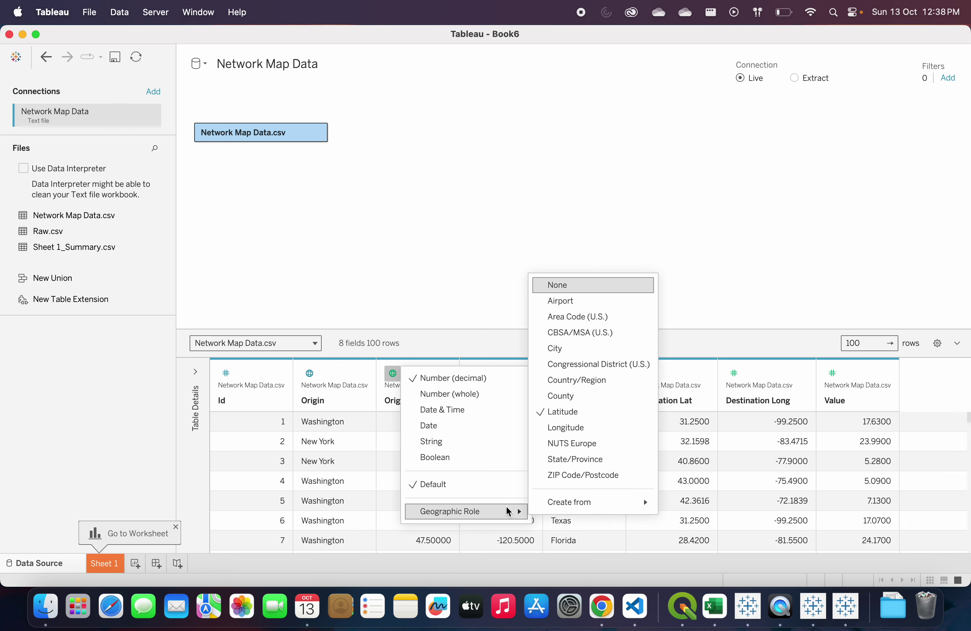
click(477, 321)
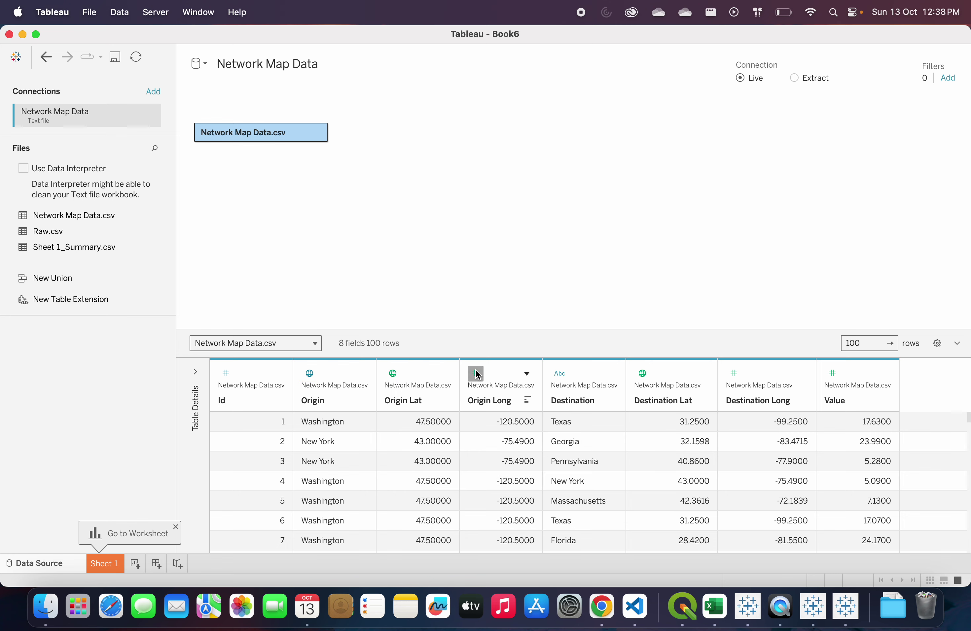
click(477, 377)
mouse_move(576, 515)
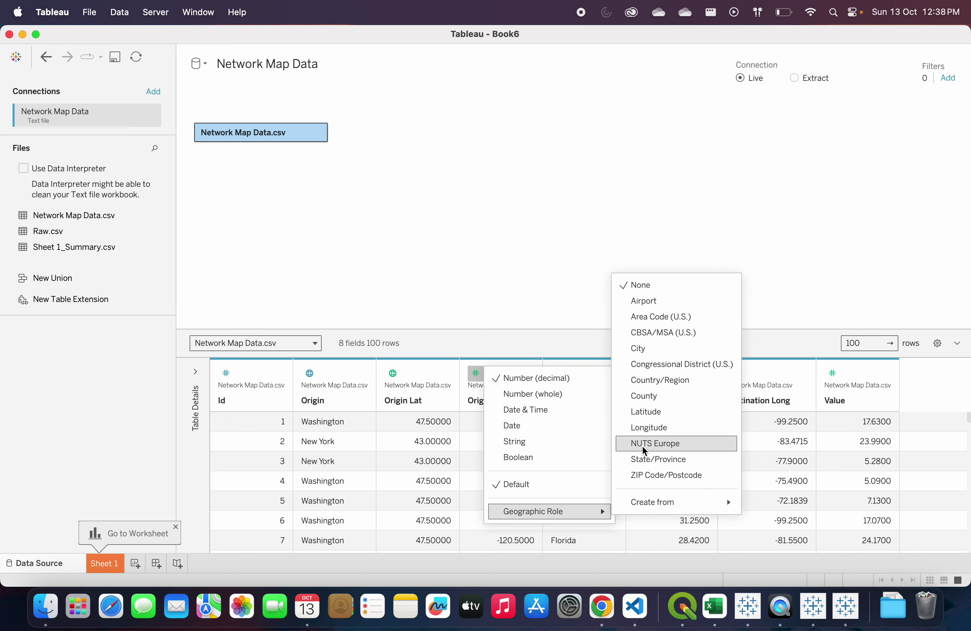
click(638, 428)
- Assign the State/Province geographic role to the Destination field
click(559, 373)
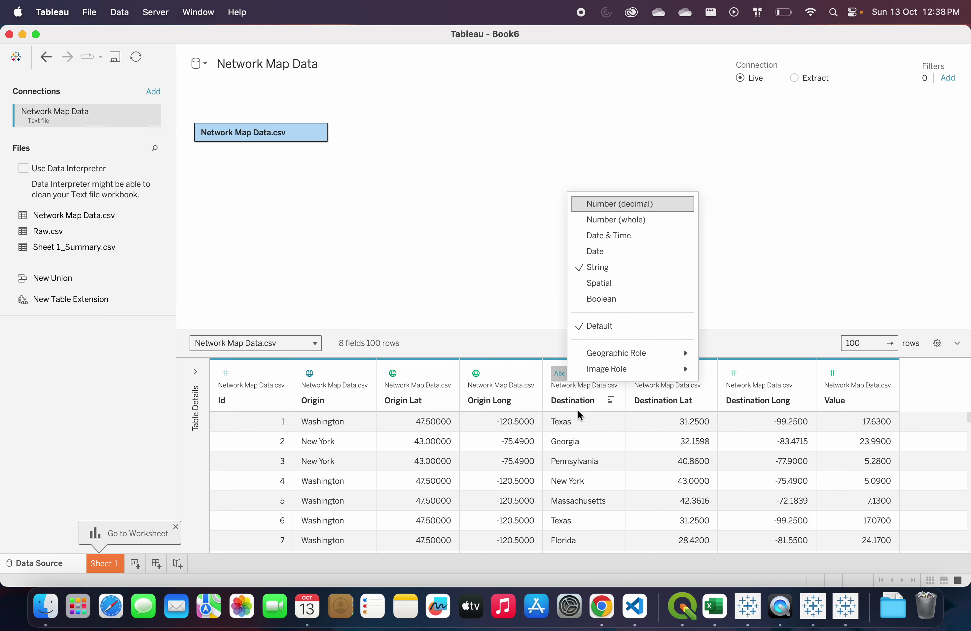
mouse_move(678, 353)
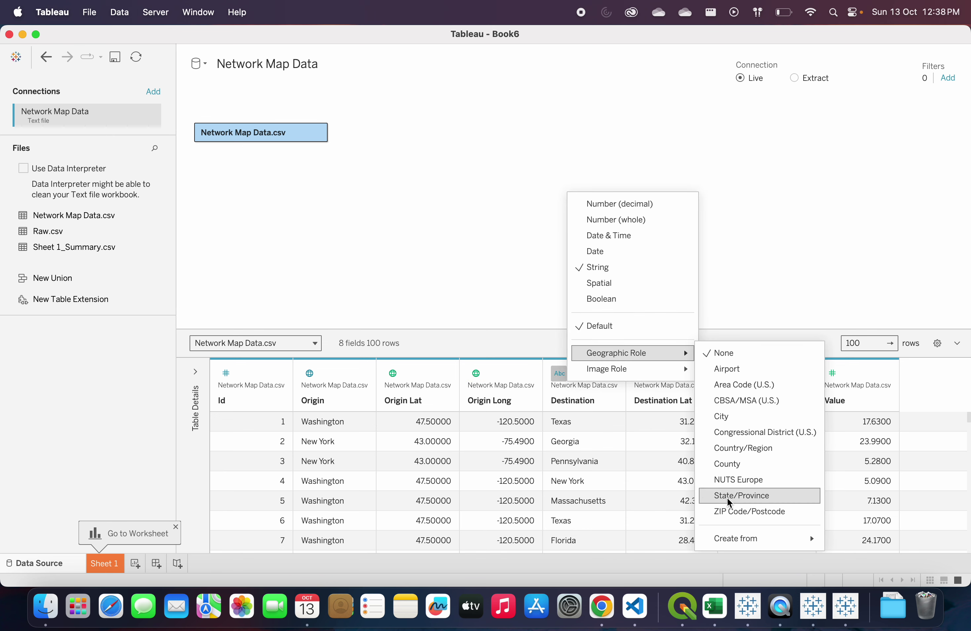
click(746, 493)
- Check the geographic role of Destination Lat and assign the Longitude role to Destination Long
click(642, 373)
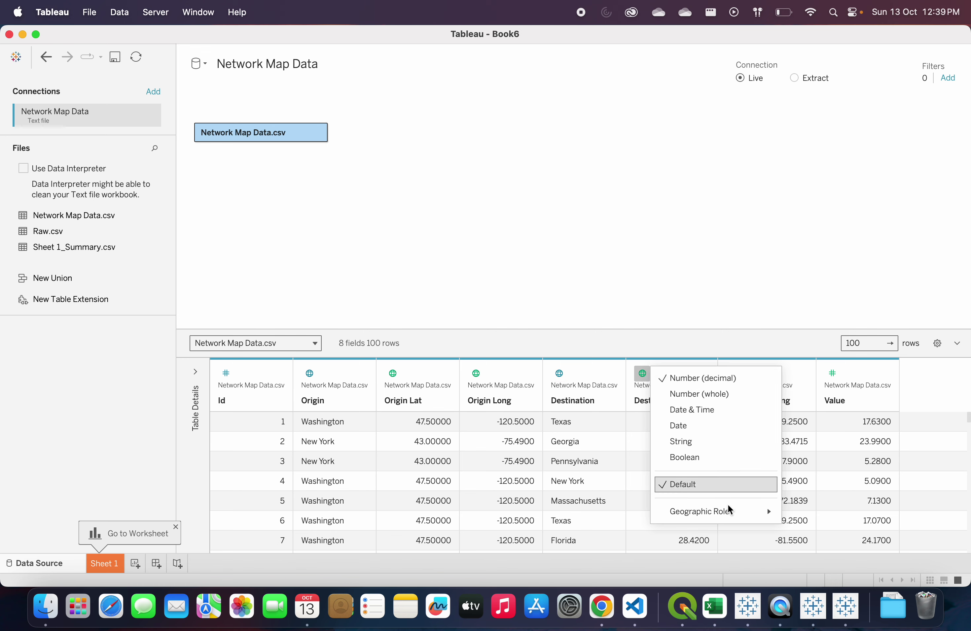
mouse_move(743, 518)
click(691, 324)
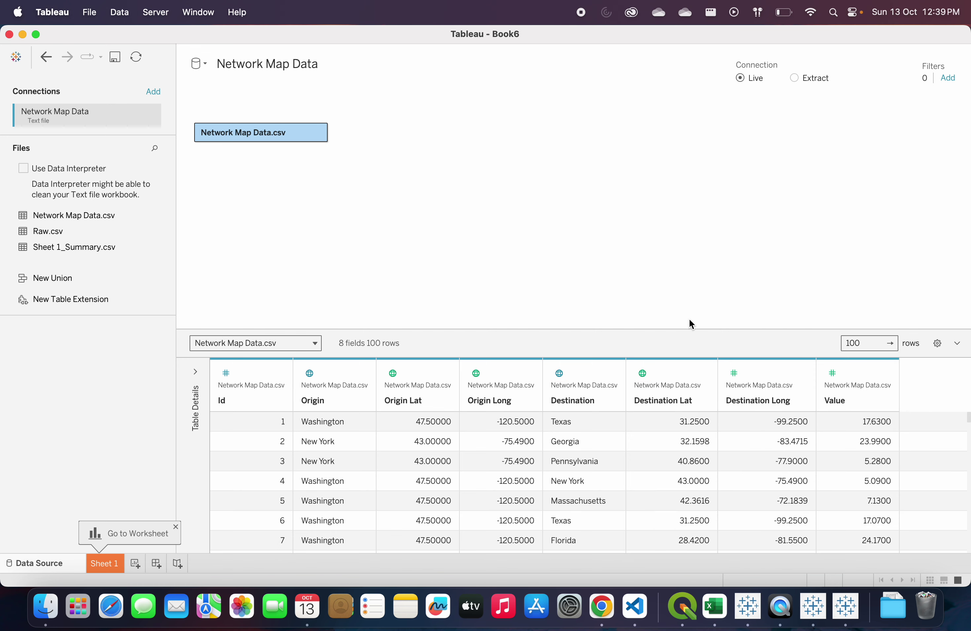
click(738, 382)
mouse_move(796, 511)
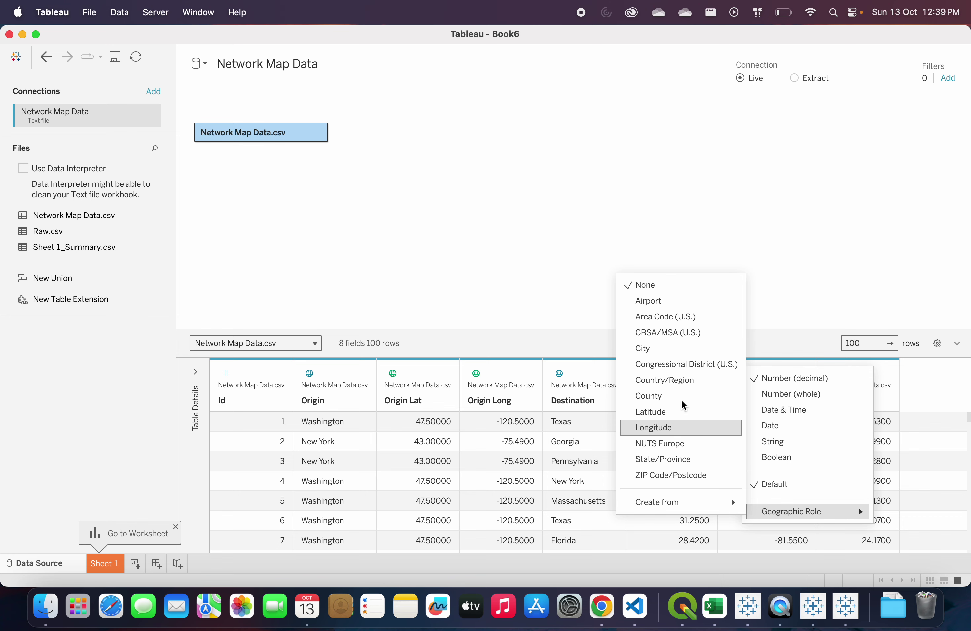
click(689, 428)
- Check the data type of the Value field and go to the Sheet 1 worksheet
click(831, 372)
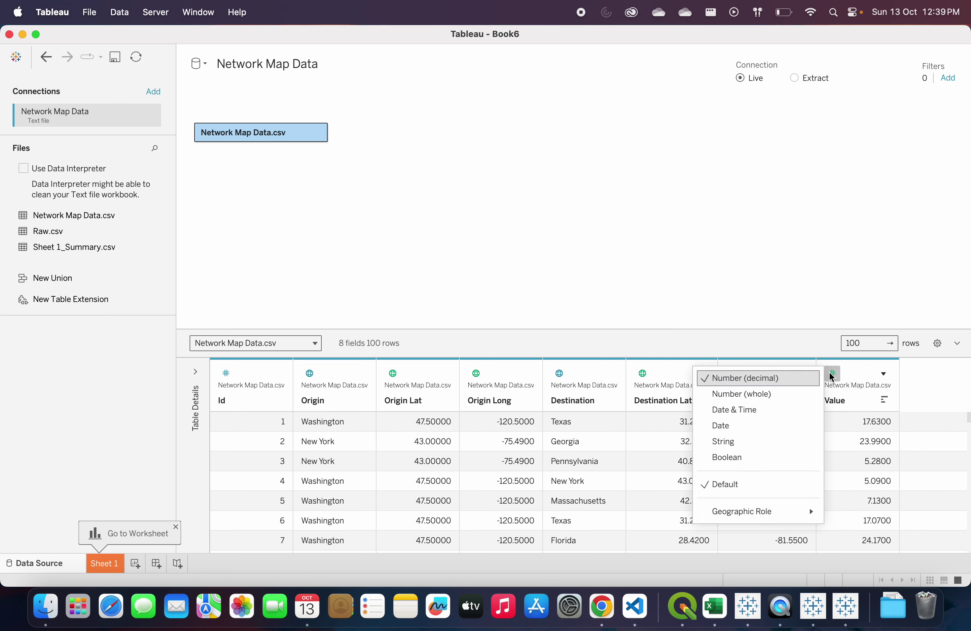
click(672, 309)
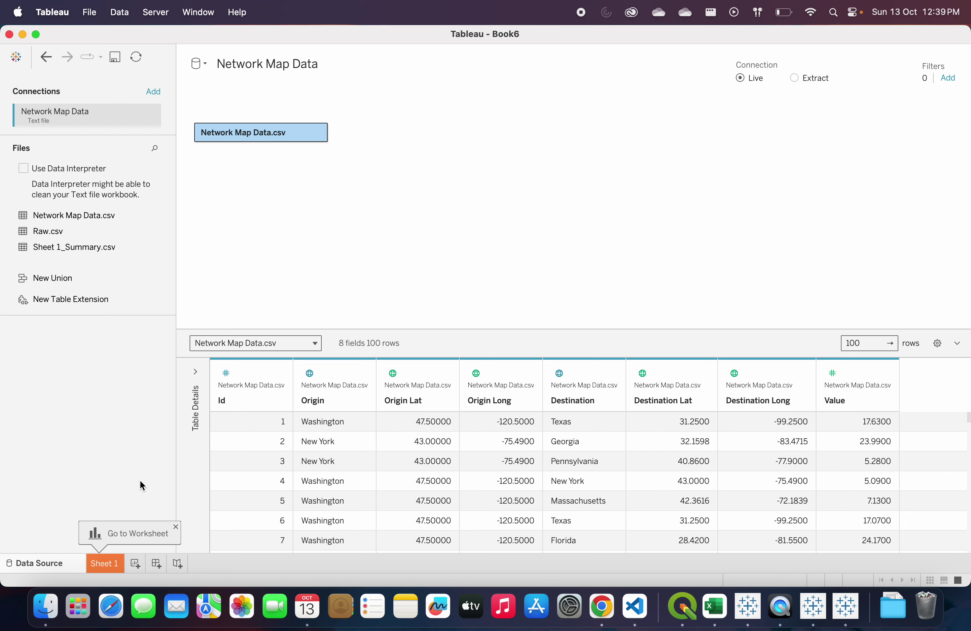
click(102, 564)
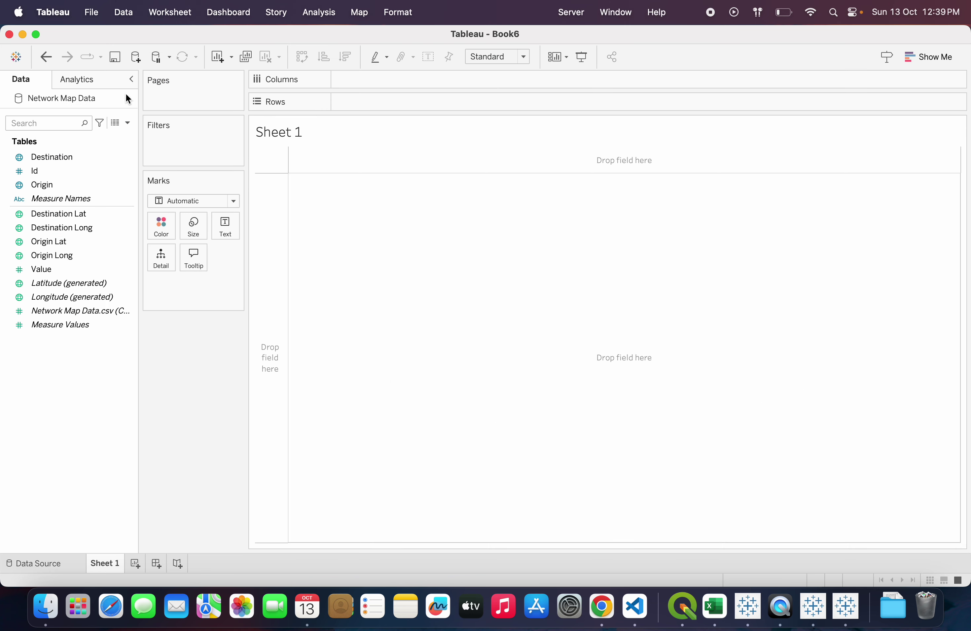
- Create a calculated field named Origin Point with the formula MAKEPOINT([Origin Lat], [Origin Long])
click(129, 123)
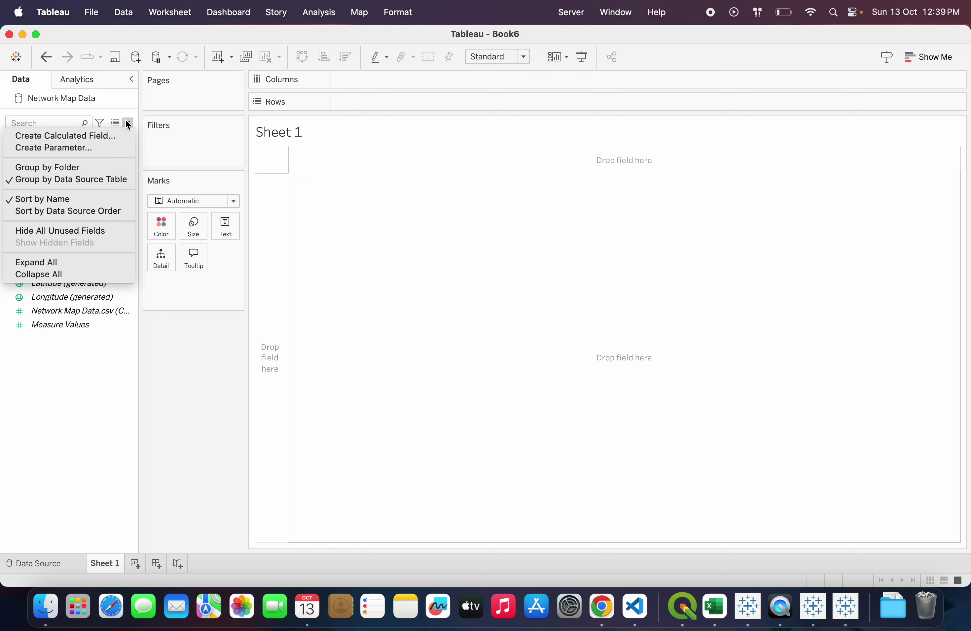
click(114, 137)
text(Origin Point)
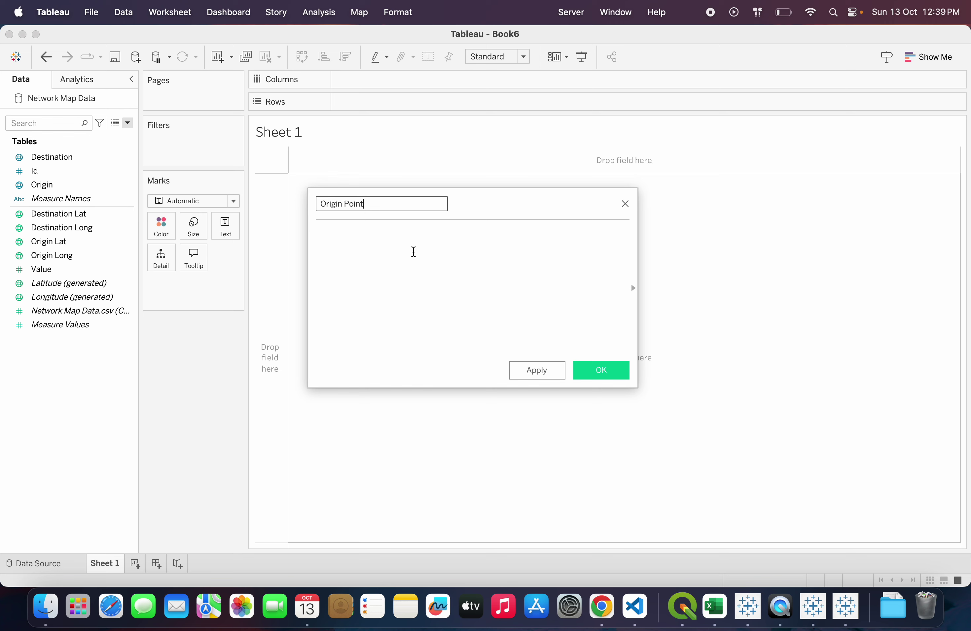
click(413, 252)
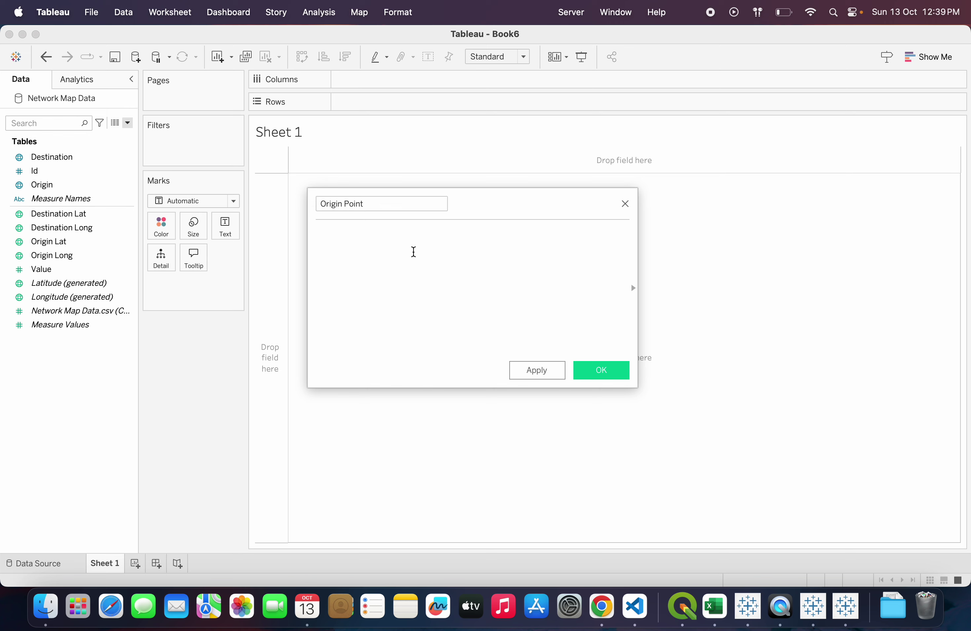
text(Make)
double_click(371, 287)
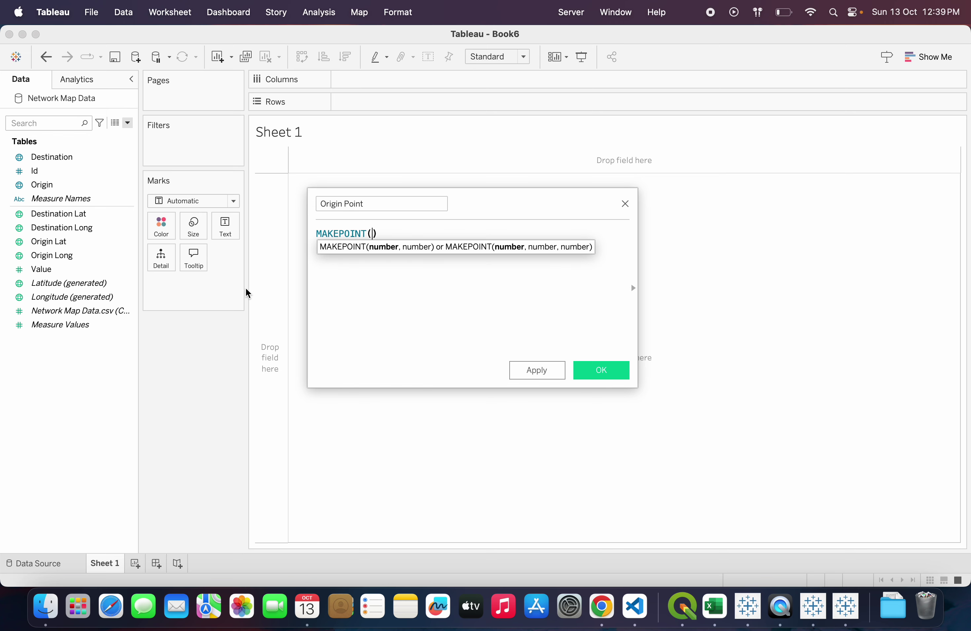
click(21, 256)
click(44, 242)
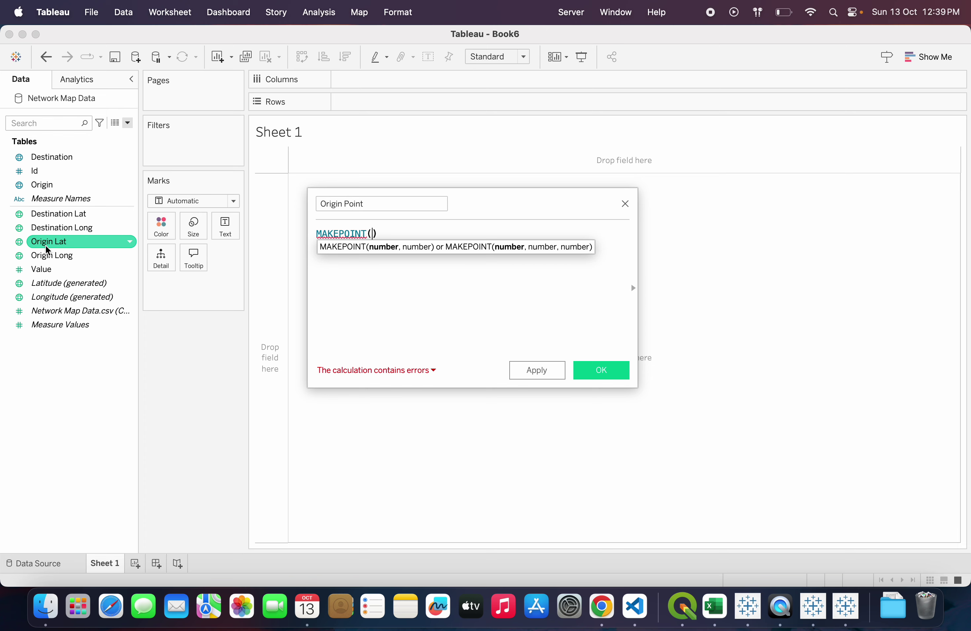
drag(44, 242, 376, 240)
text(,)
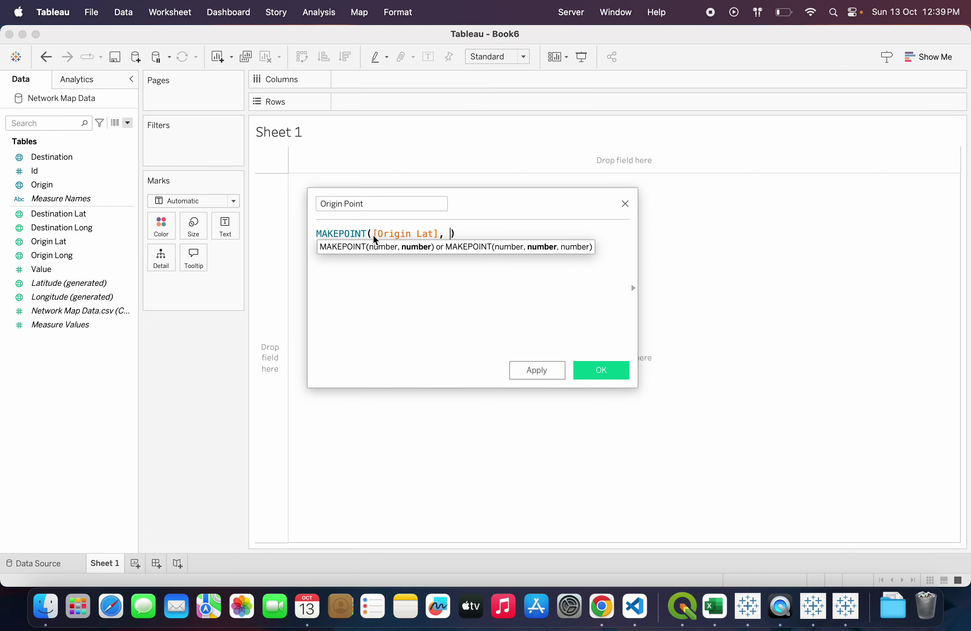
drag(59, 255, 444, 236)
click(537, 370)
click(600, 370)
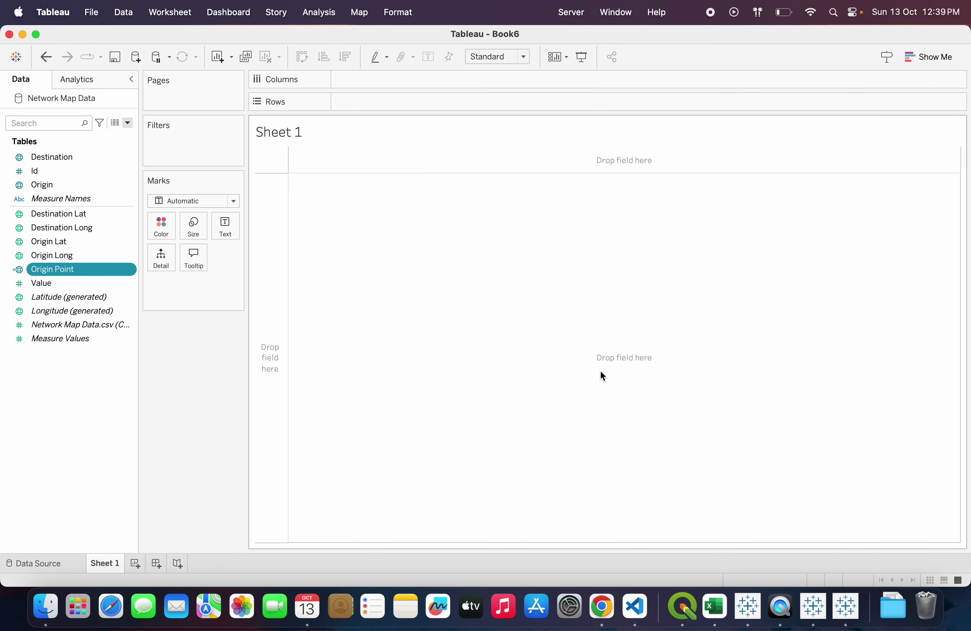
- Create a calculated field named Destination Point with the formula MAKEPOINT([Destination Lat],[Destination Long])
click(128, 122)
click(122, 135)
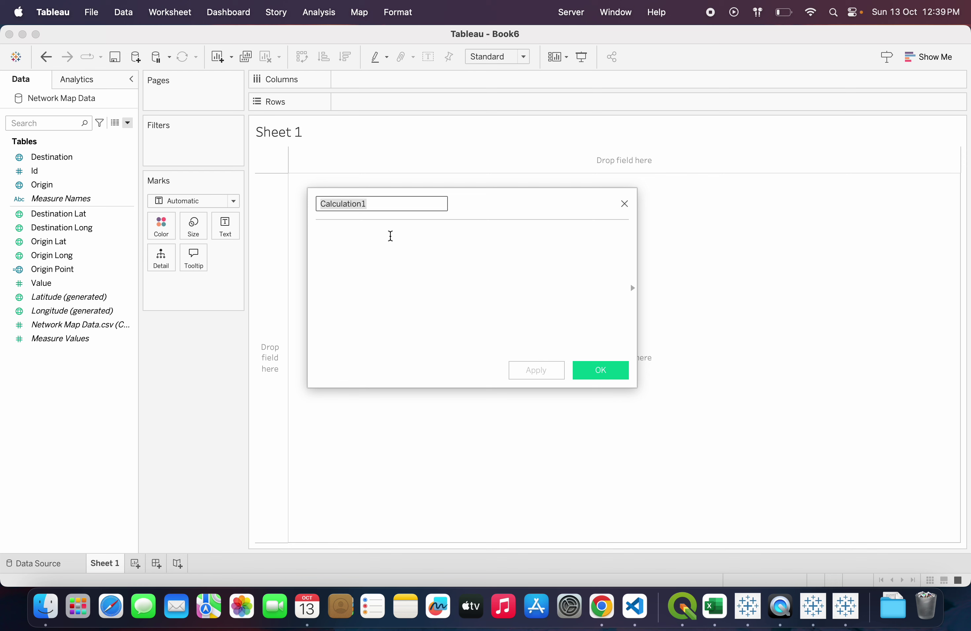
text(Destinati)
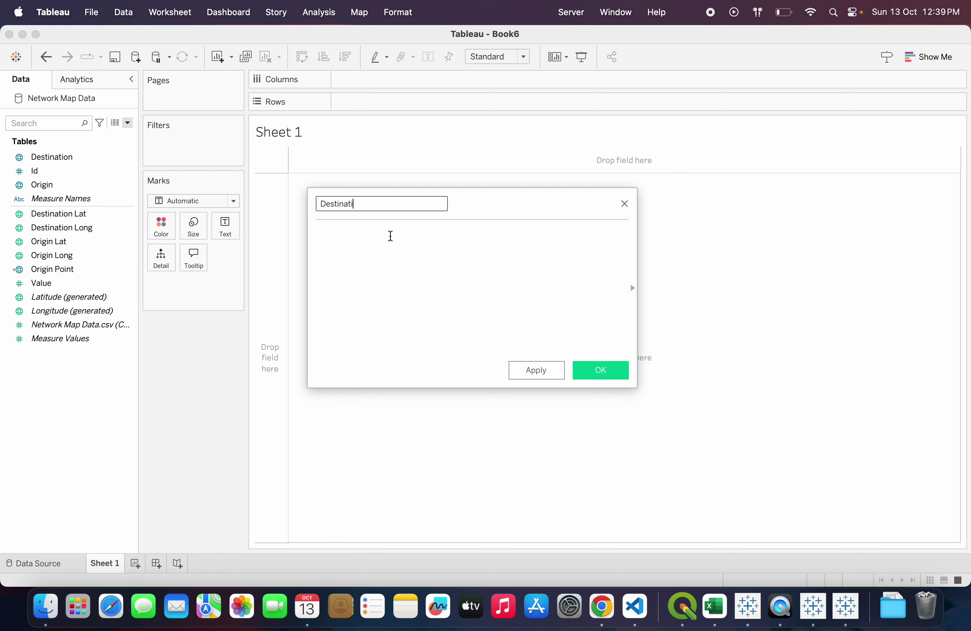
text(on Point)
click(391, 235)
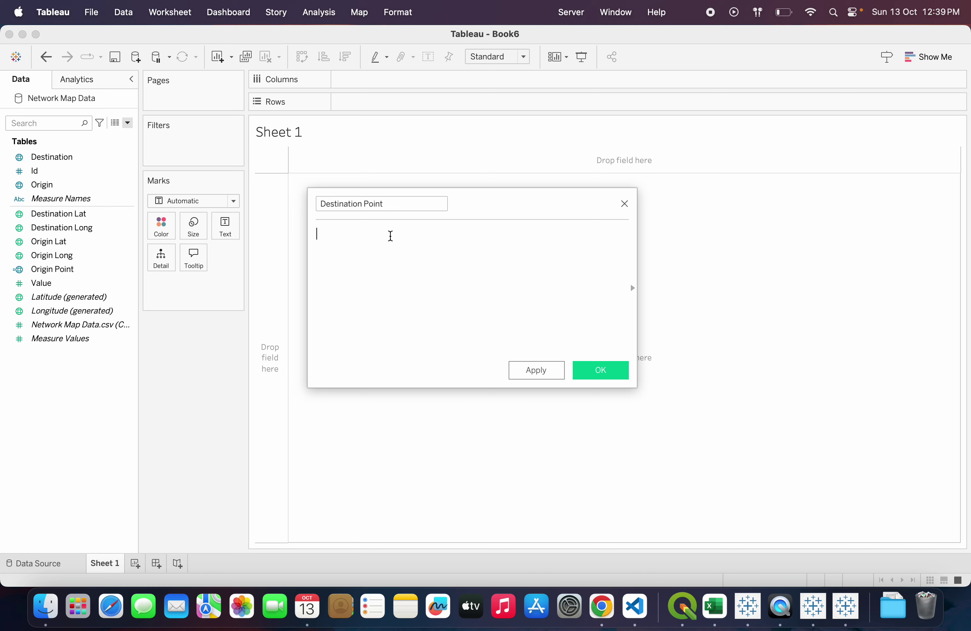
text(Make)
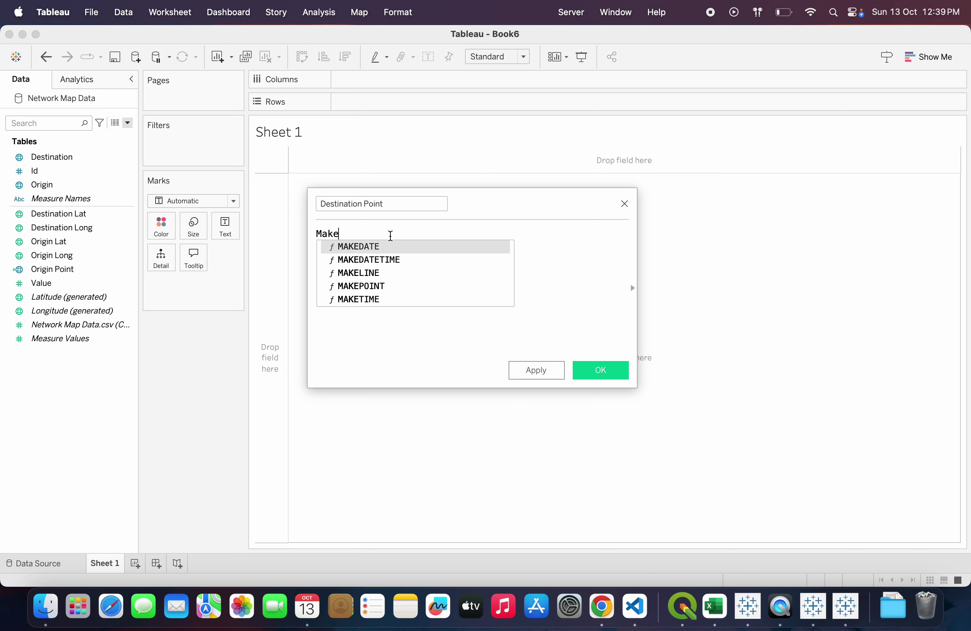
double_click(373, 286)
click(56, 246)
drag(57, 214, 374, 239)
text(,)
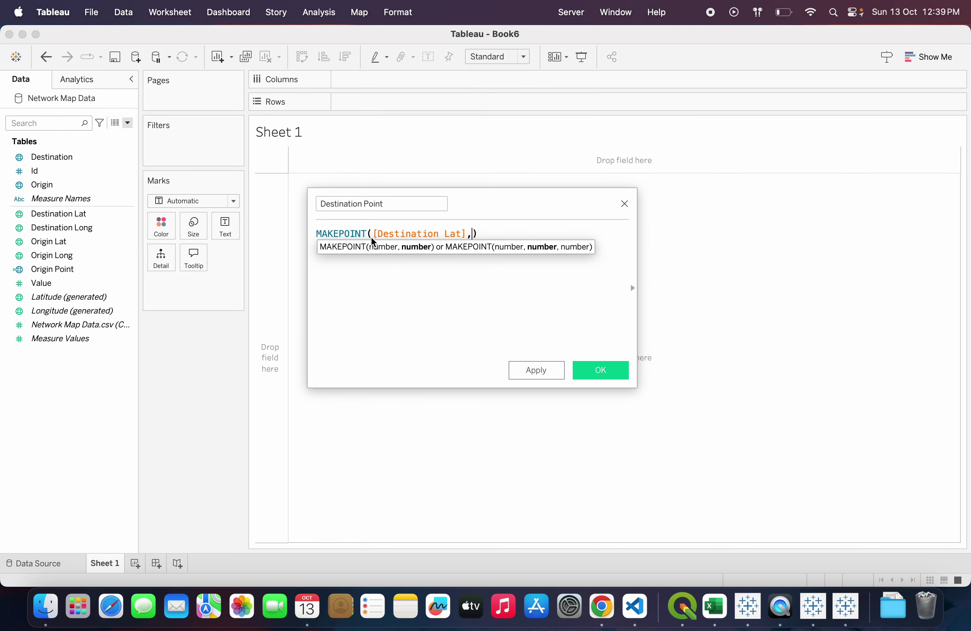
drag(90, 228, 476, 233)
click(549, 371)
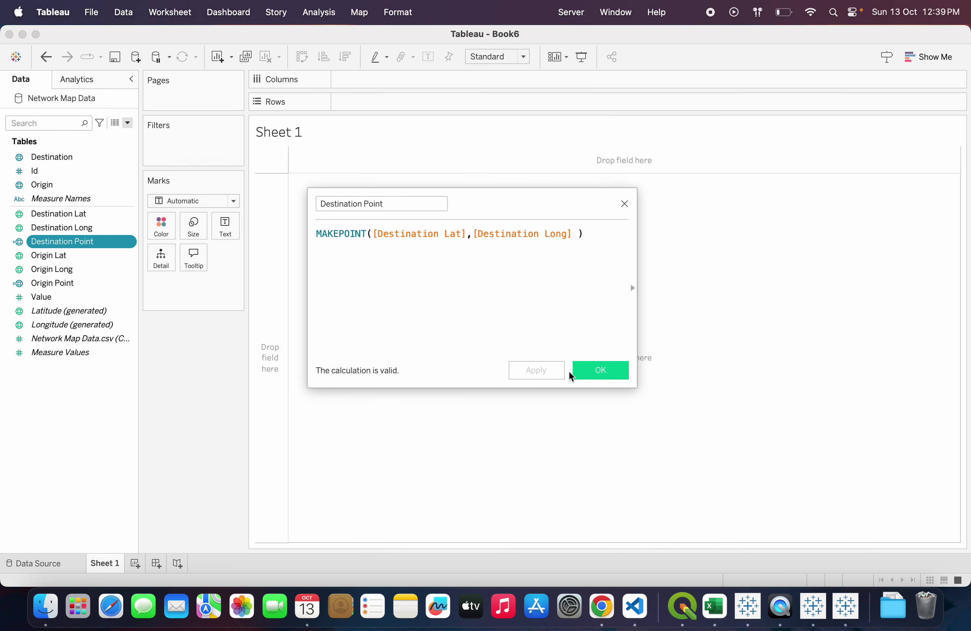
click(602, 371)
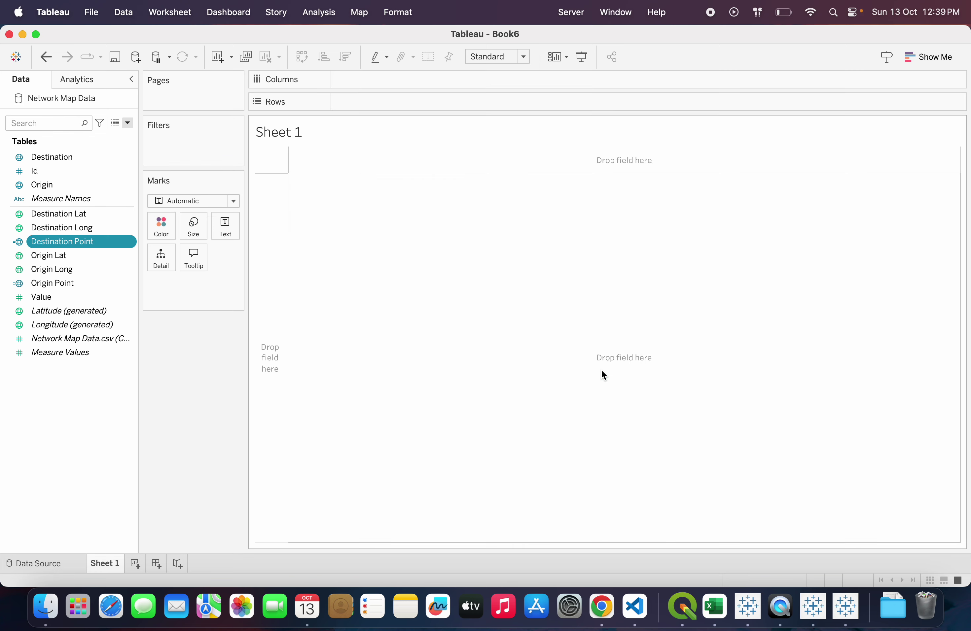
- Create a calculated field named Path with the formula MAKELINE([Origin Point], [Destination Point]) and plot it as a map on Sheet 1
click(128, 123)
click(61, 136)
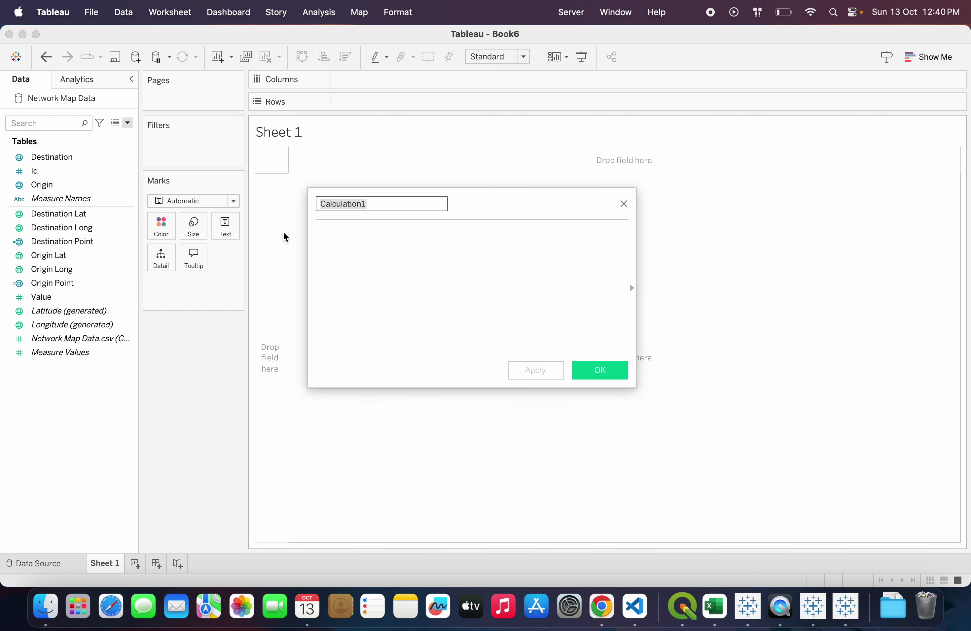
text(Path)
key(Tab)
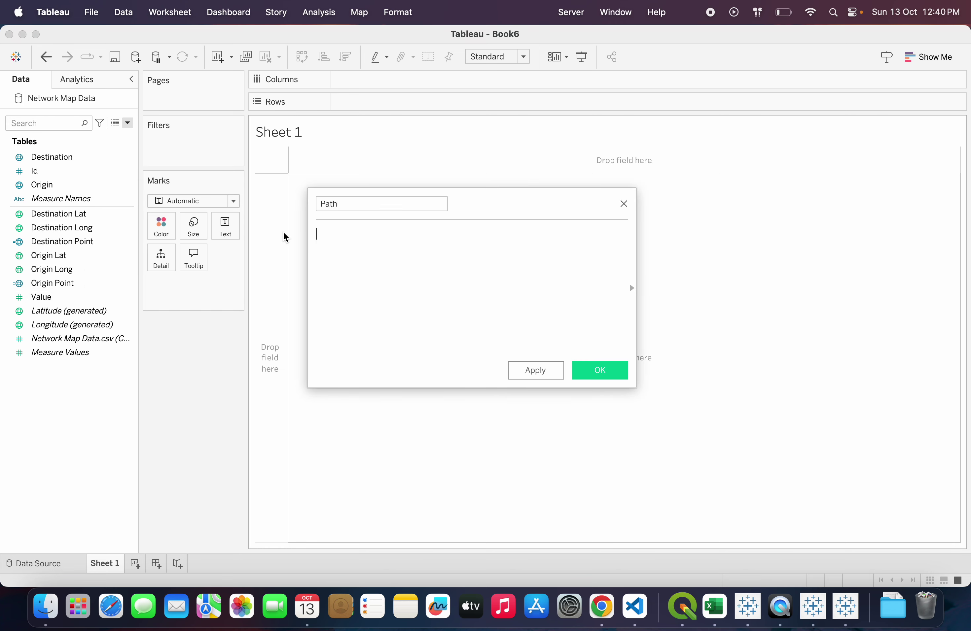
text(Make)
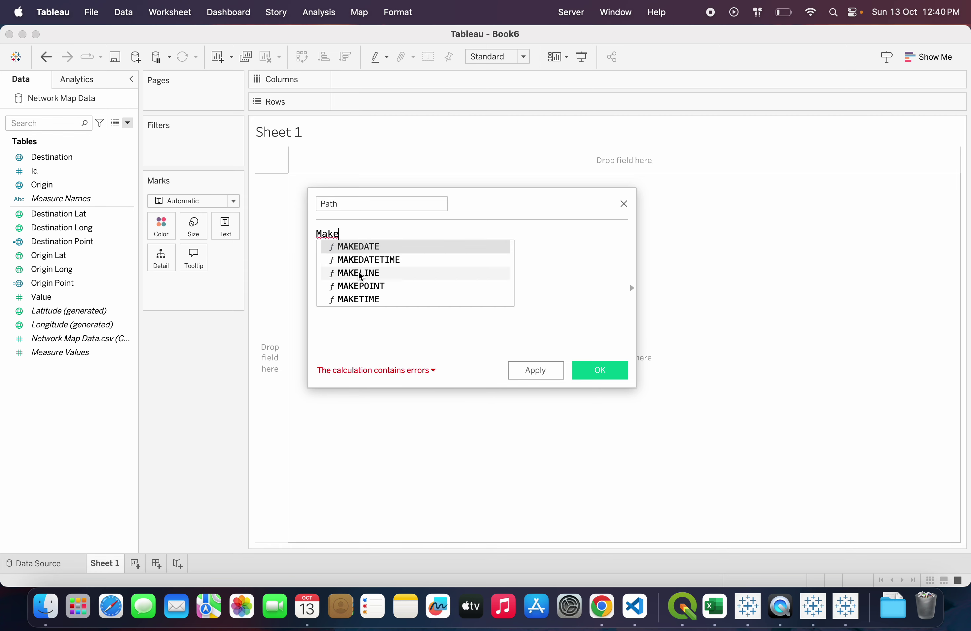
click(358, 272)
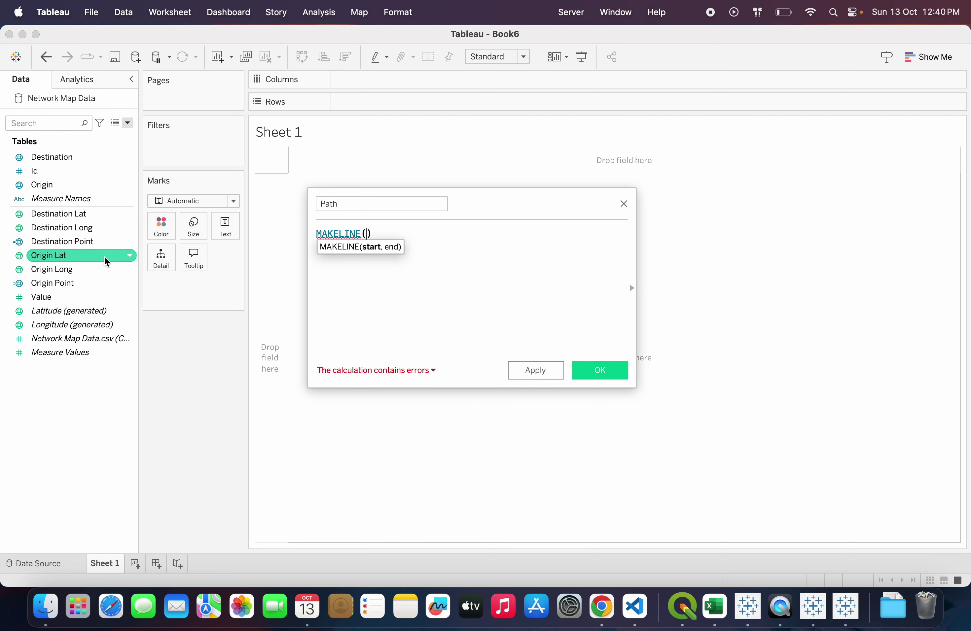
drag(123, 284, 369, 245)
text(,)
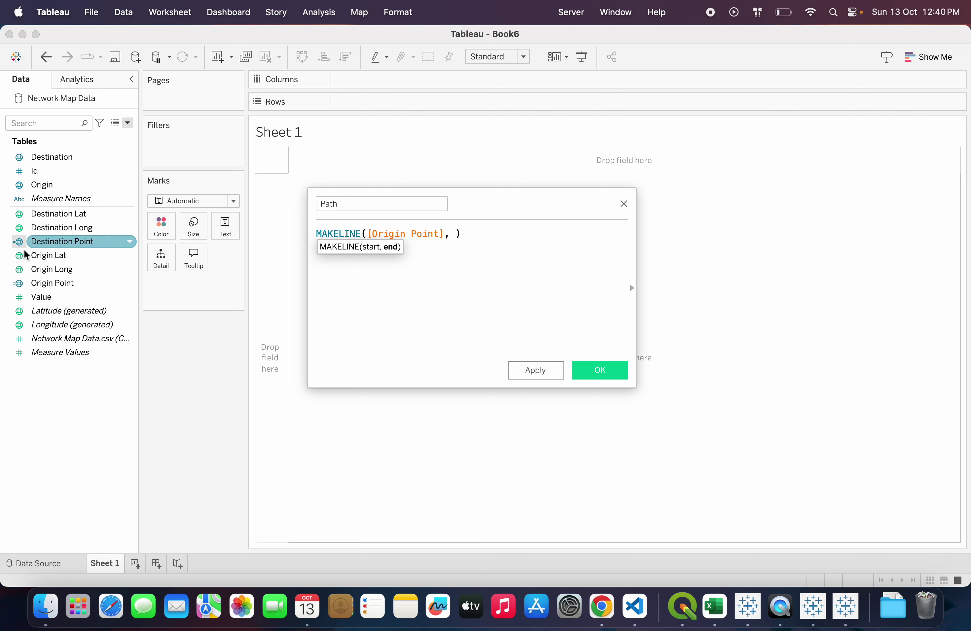
drag(53, 245, 455, 236)
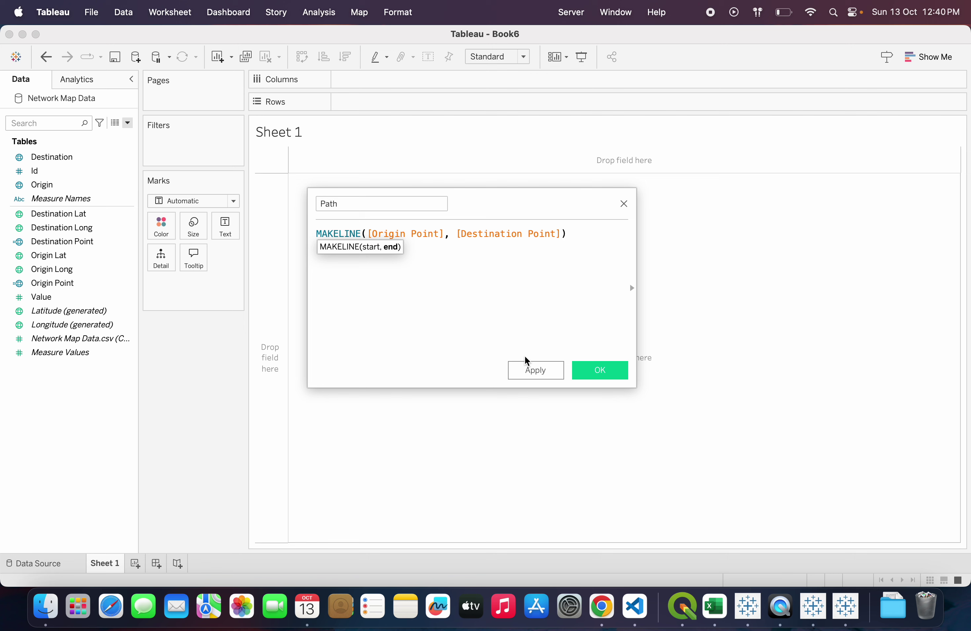
click(533, 369)
click(602, 371)
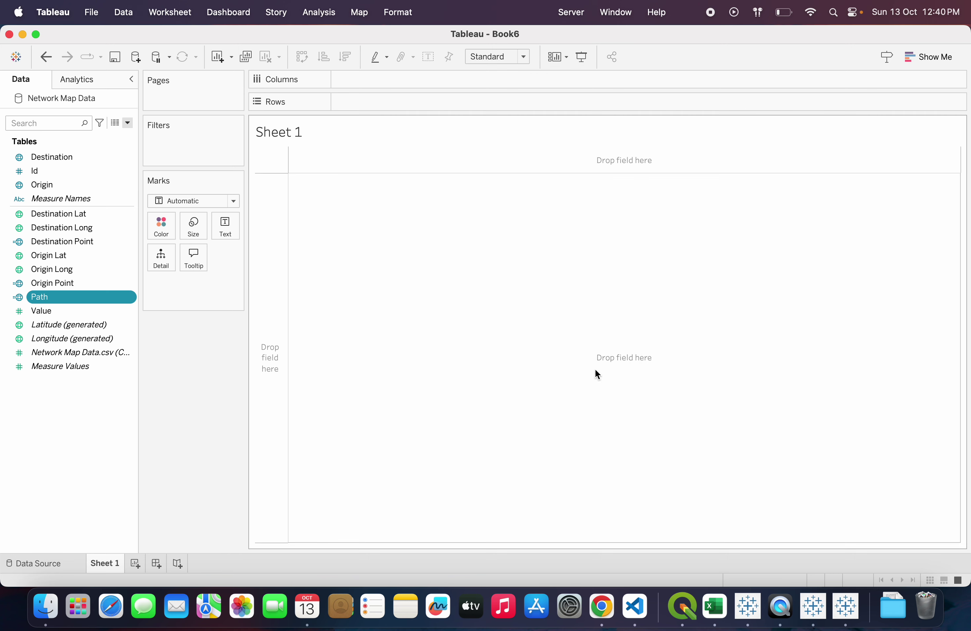
double_click(42, 297)
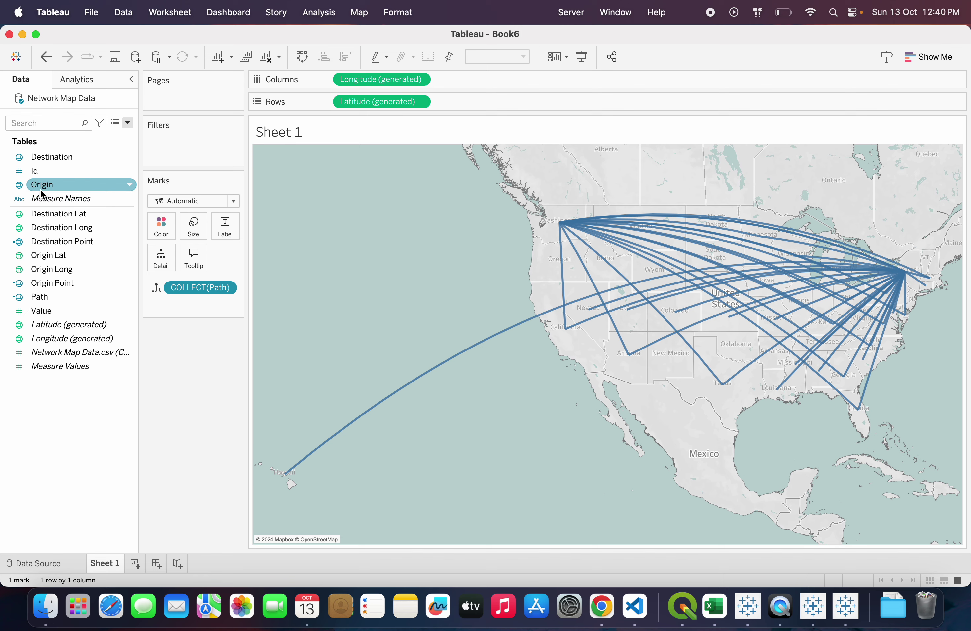
- Filter the map by Origin to keep only Washington and show the Origin filter control beside the map
drag(41, 192, 166, 154)
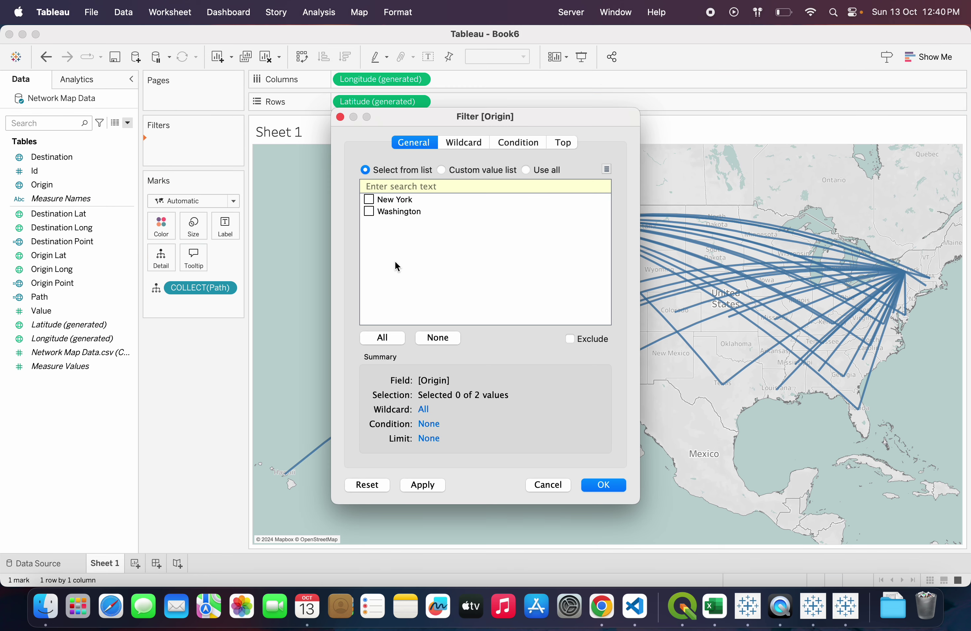
click(369, 212)
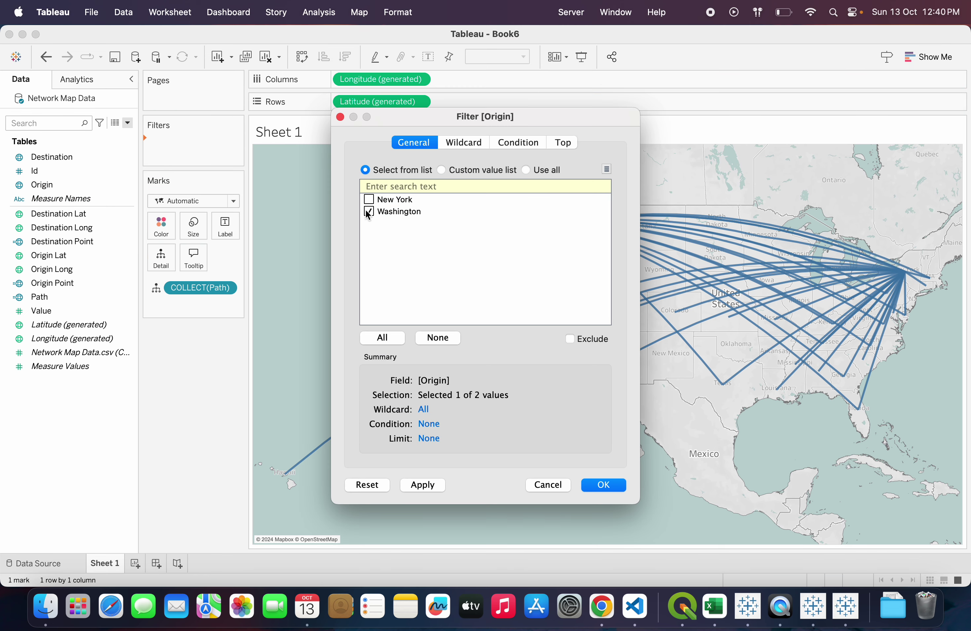
click(423, 485)
click(603, 485)
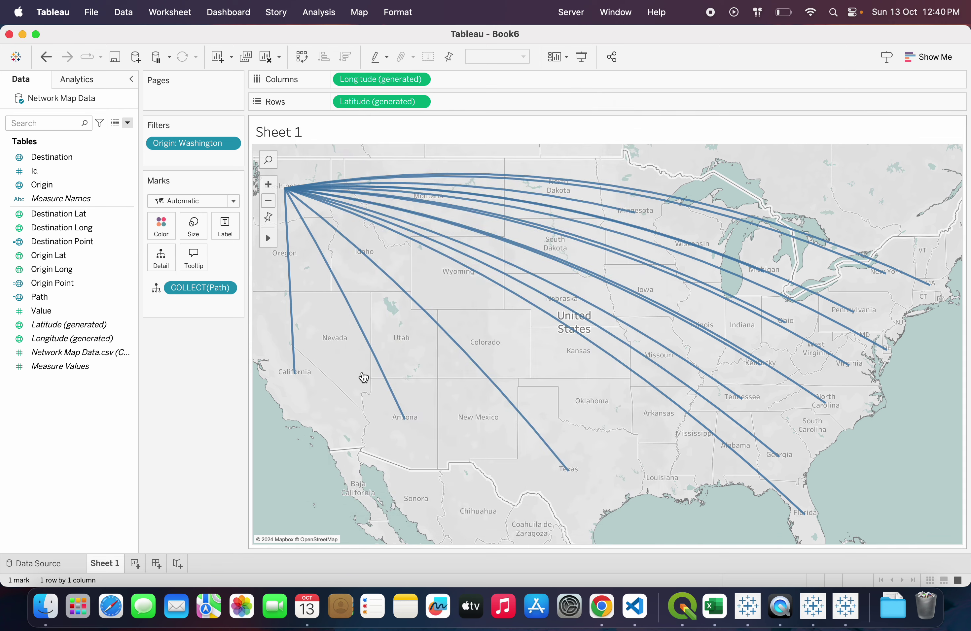
click(229, 143)
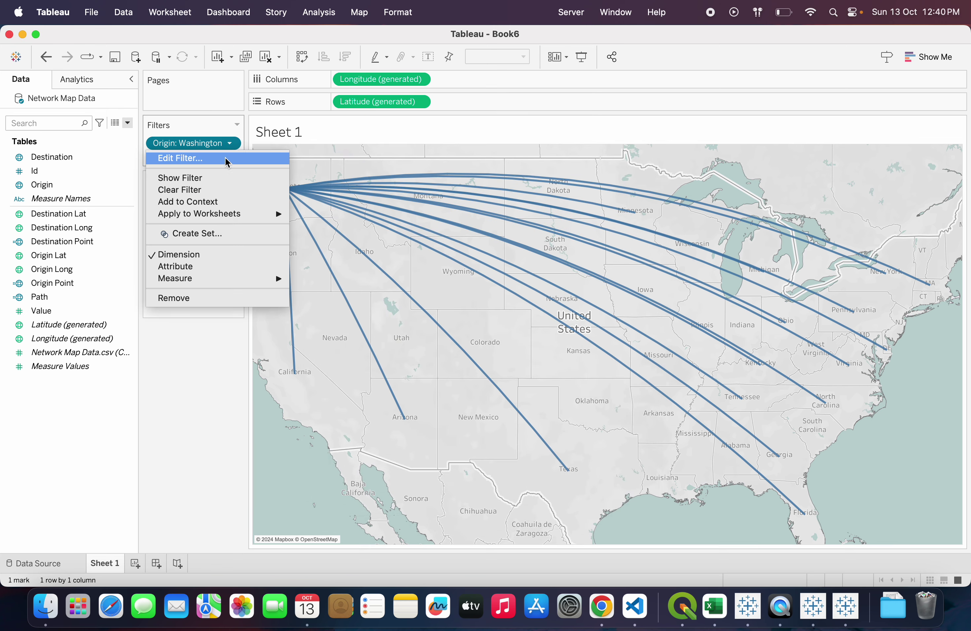
click(207, 178)
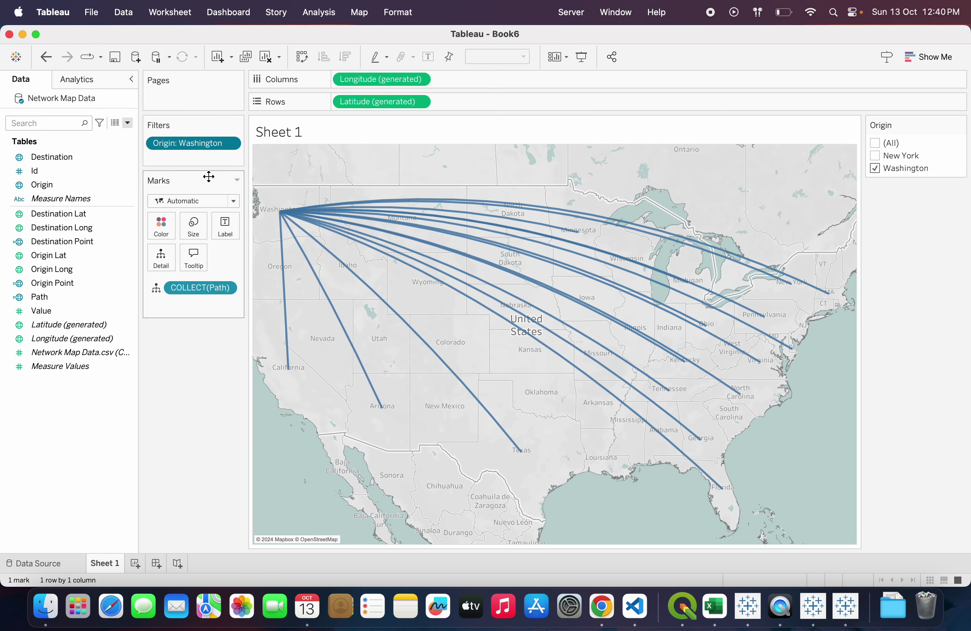
- Test the displayed Origin filter by switching it to New York only and back to Washington only
click(875, 157)
click(876, 170)
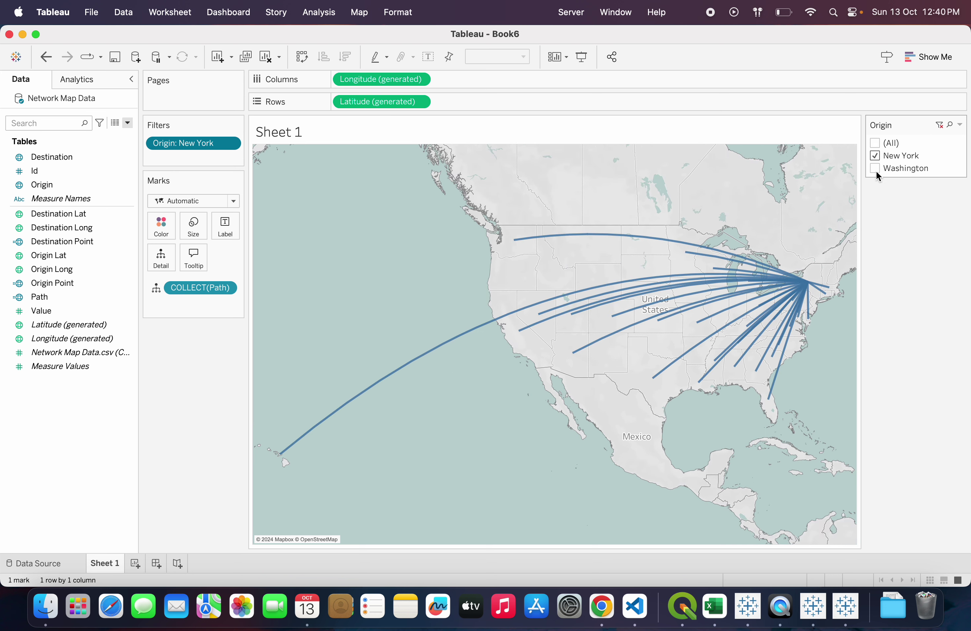
click(874, 167)
click(874, 157)
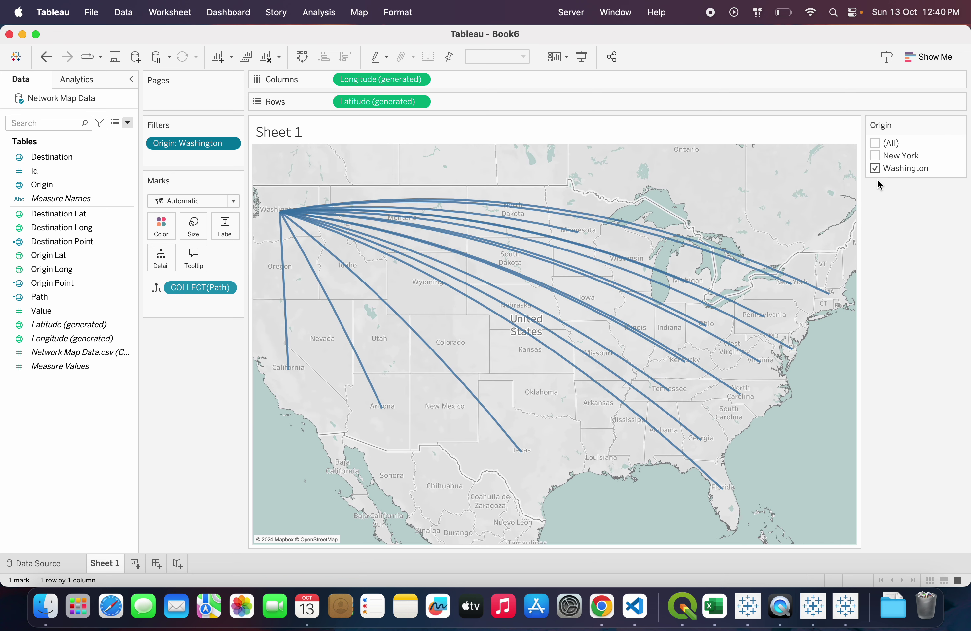
- Set the map's background style to Dark
click(319, 12)
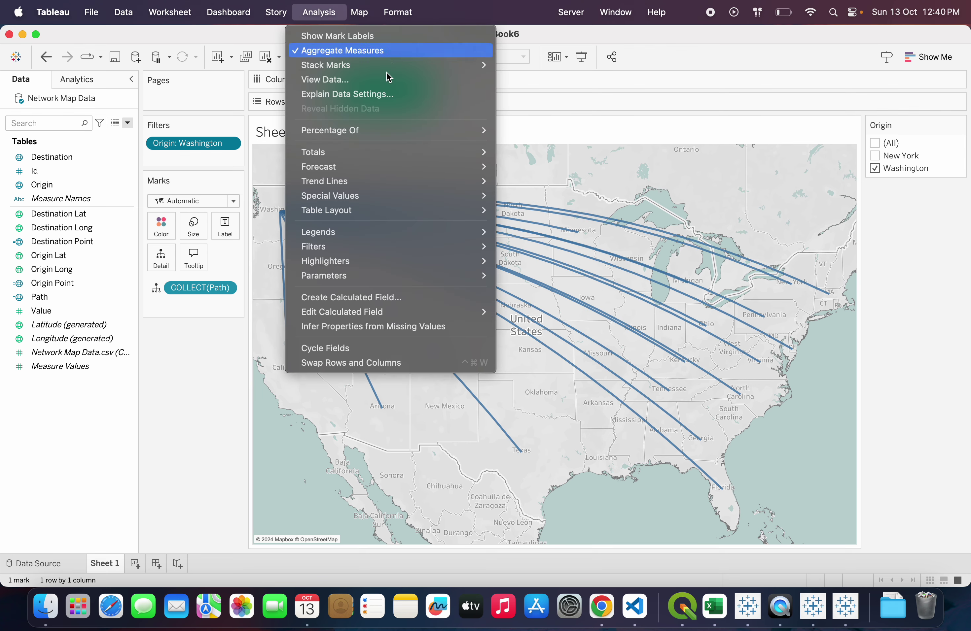
mouse_move(397, 12)
mouse_move(369, 16)
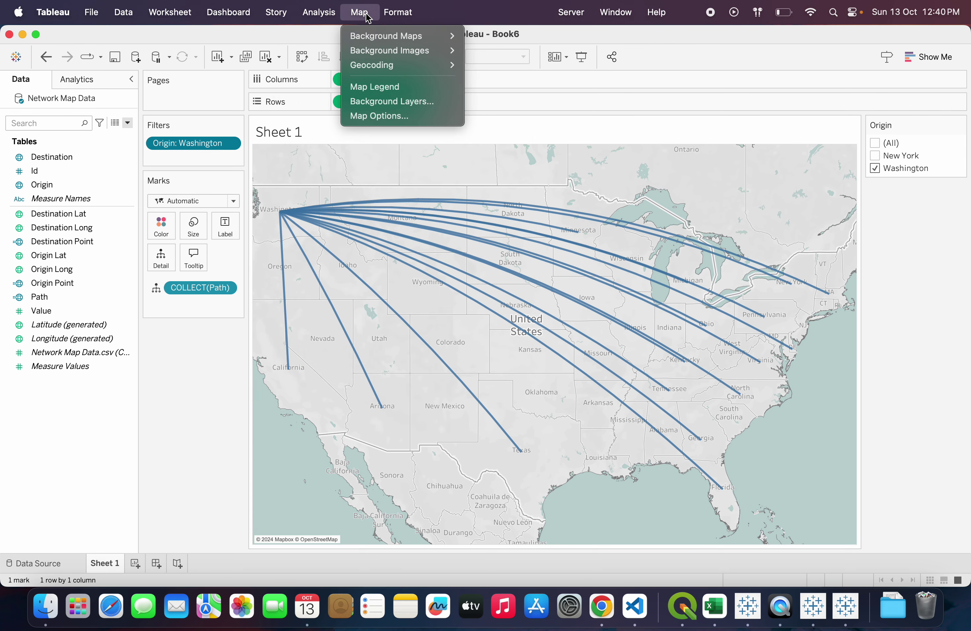
mouse_move(372, 40)
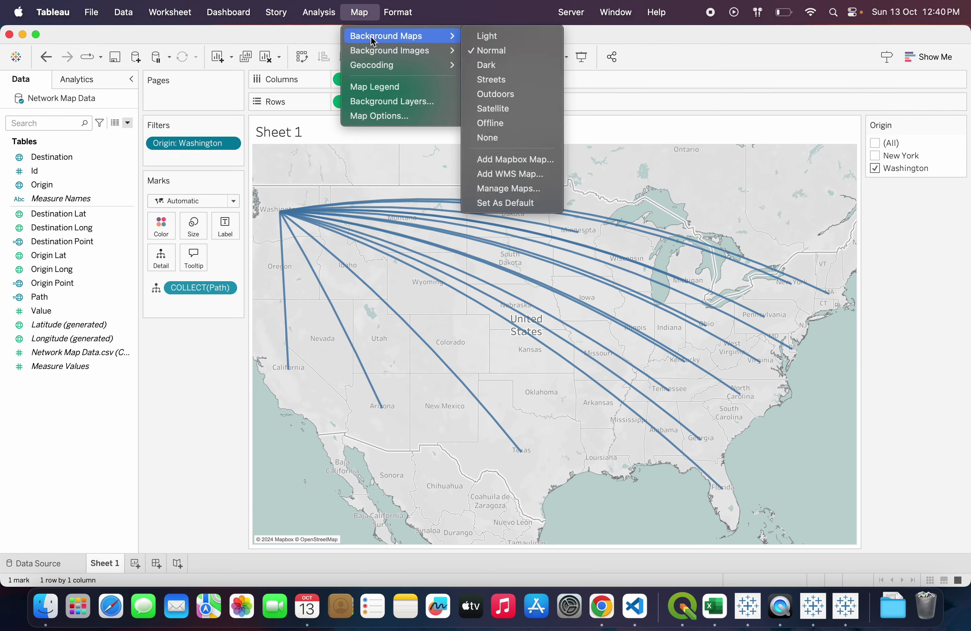
click(481, 66)
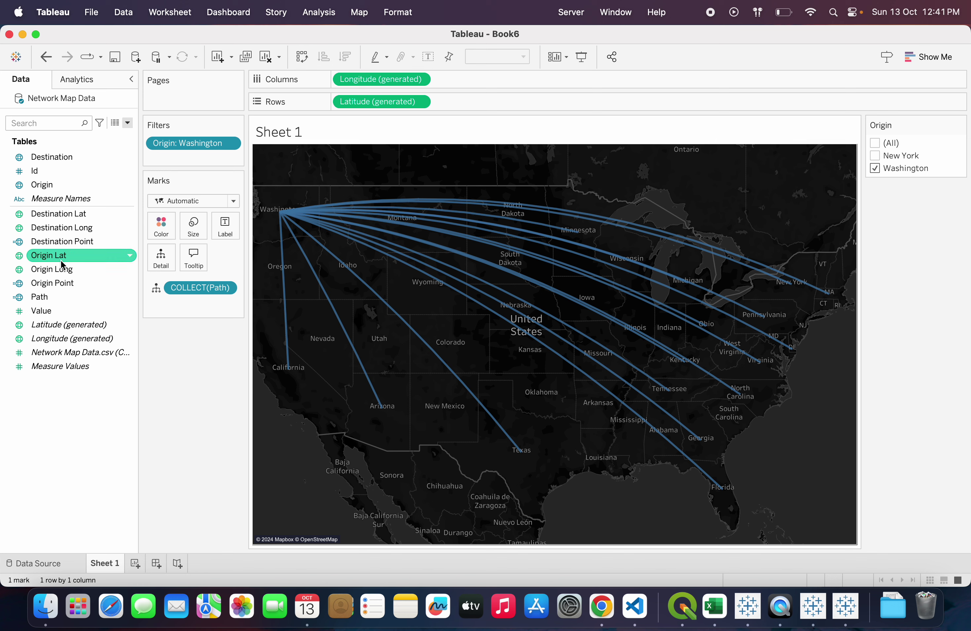
- Try colouring the path lines by the Value field and undo that colour assignment
drag(40, 311, 154, 229)
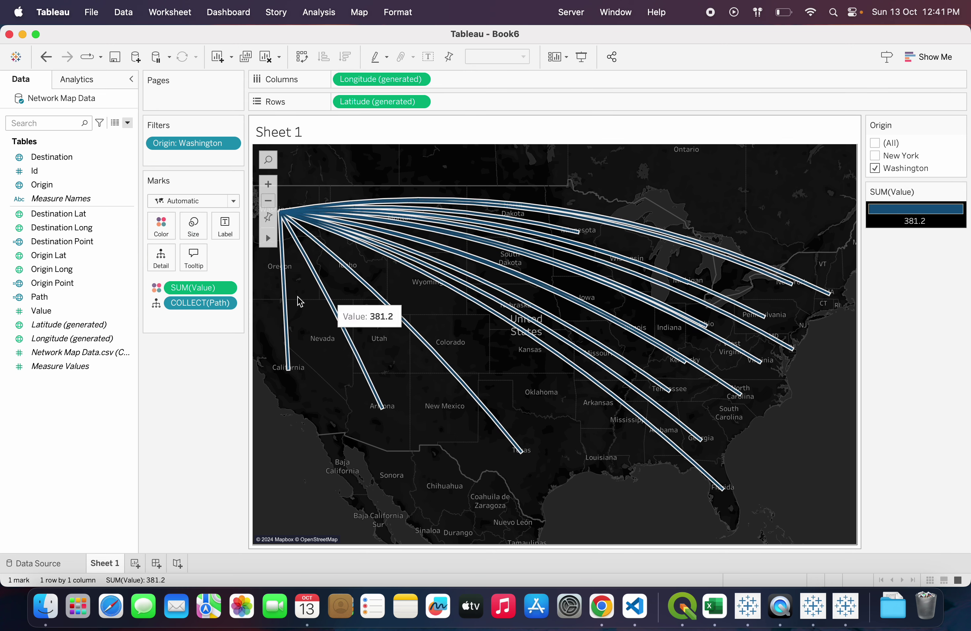
key(super+z)
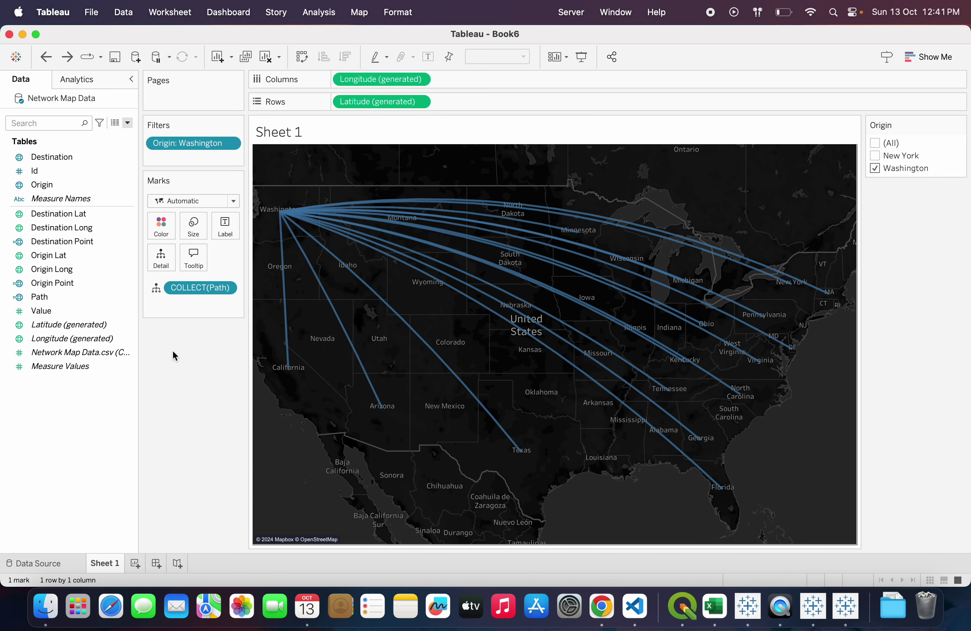
- Add the Origin field as a detail of the path lines
click(82, 157)
click(45, 189)
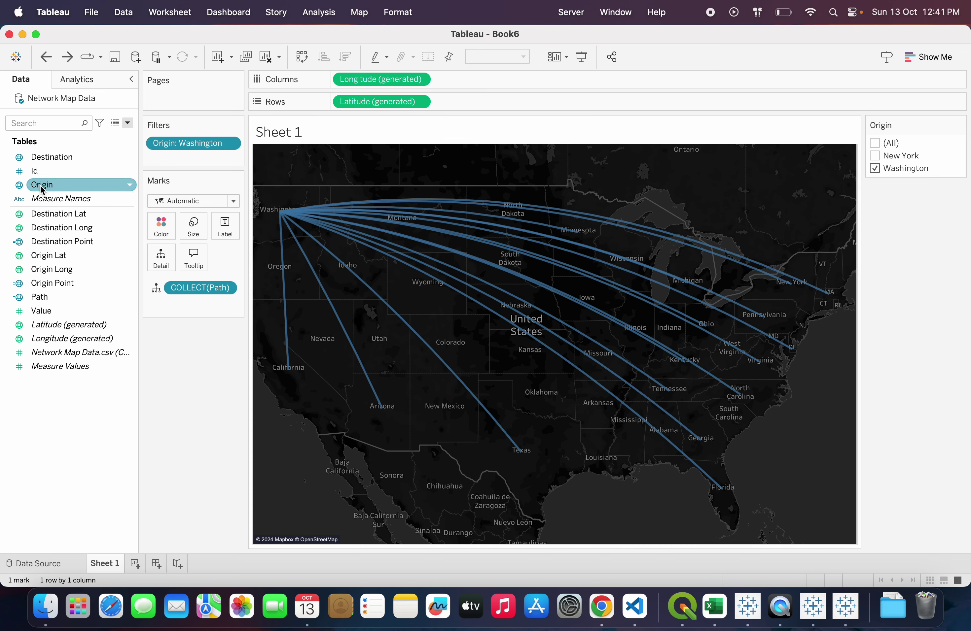
drag(42, 188, 159, 261)
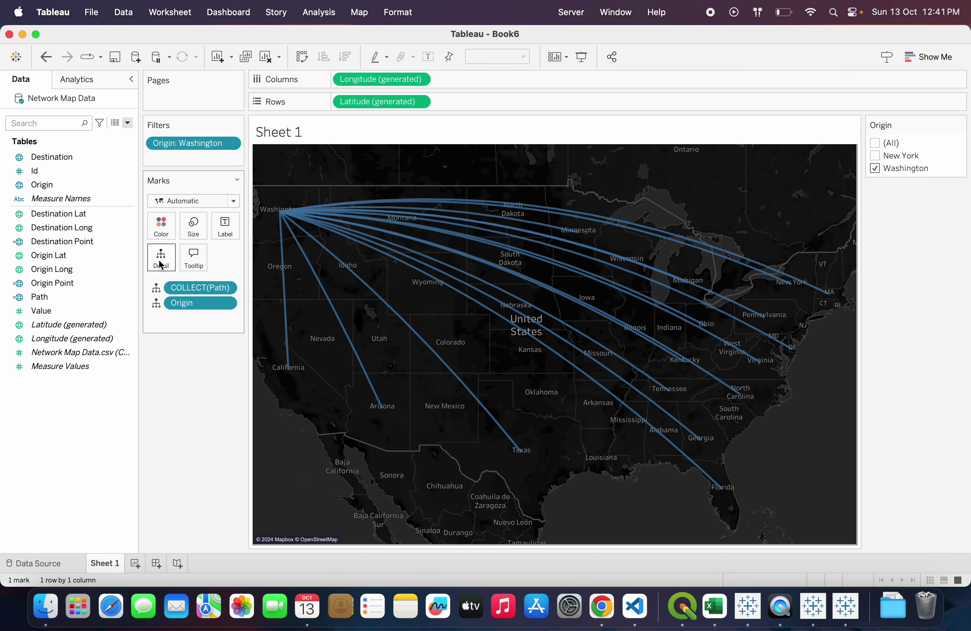
- Label the path lines with the Destination field and colour them by the sum of Value
drag(39, 157, 225, 226)
drag(41, 310, 156, 230)
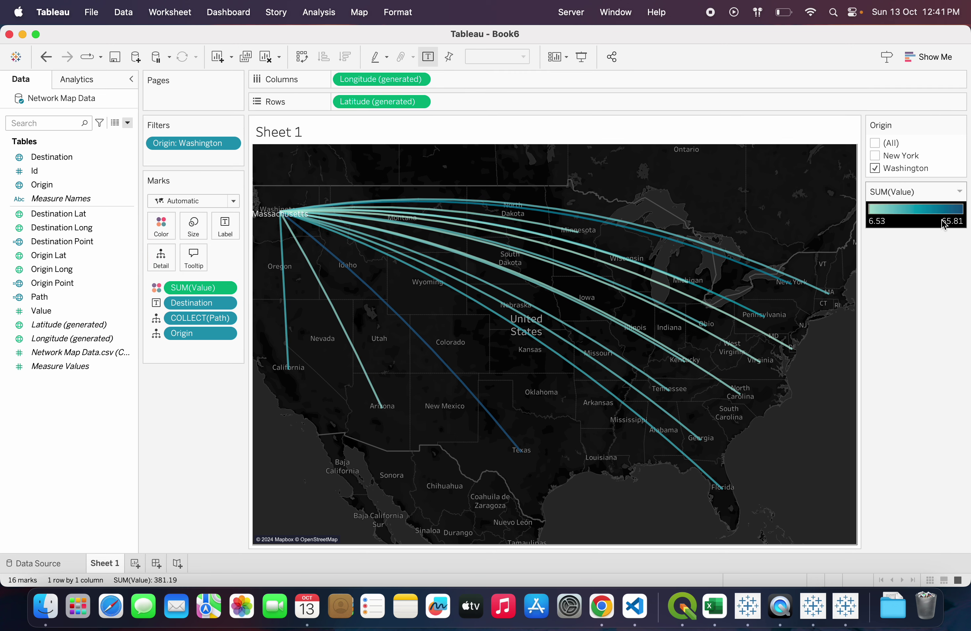
mouse_move(342, 268)
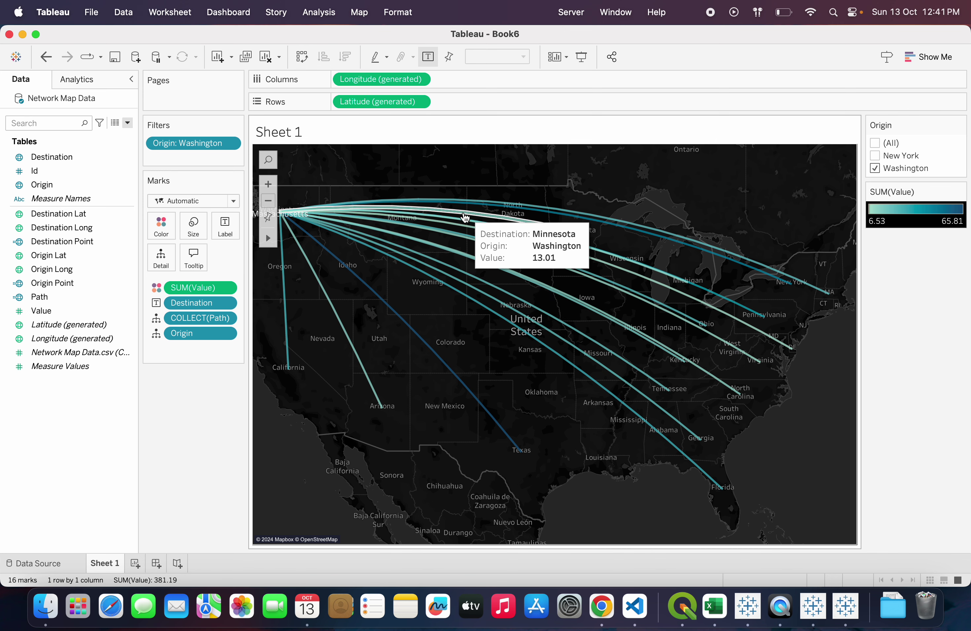
mouse_move(443, 315)
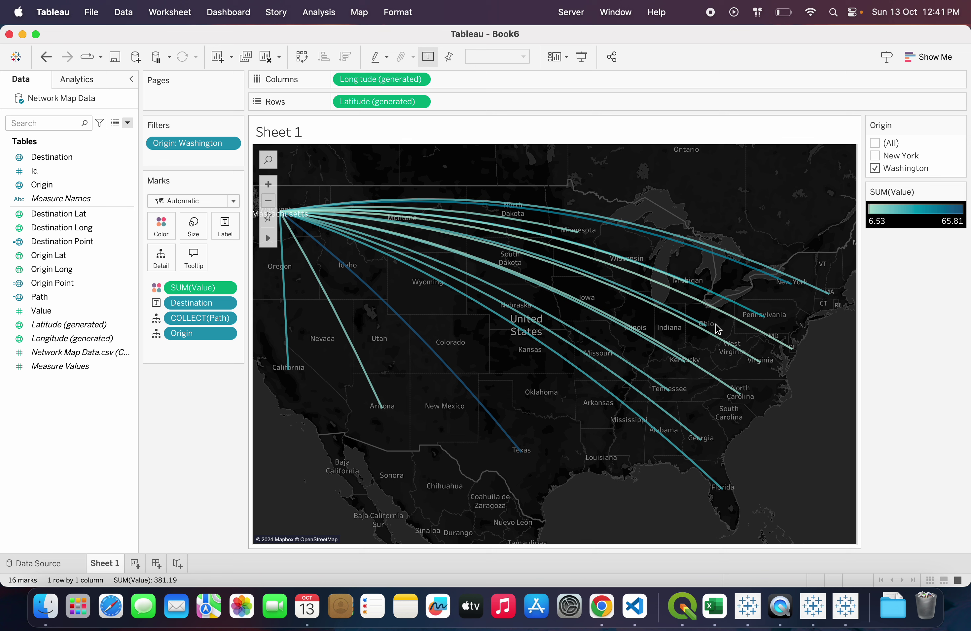
click(225, 288)
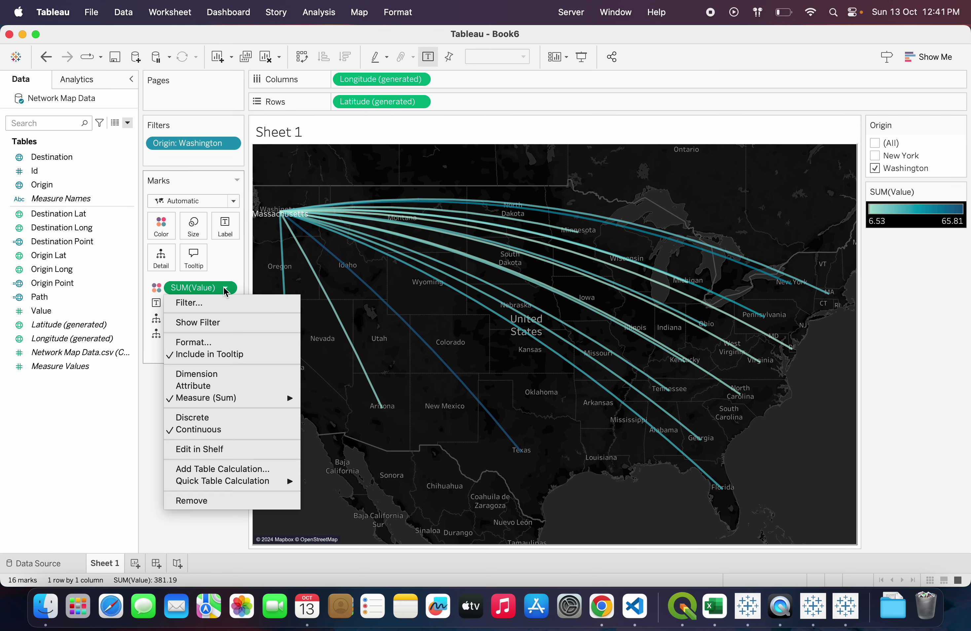
mouse_move(269, 400)
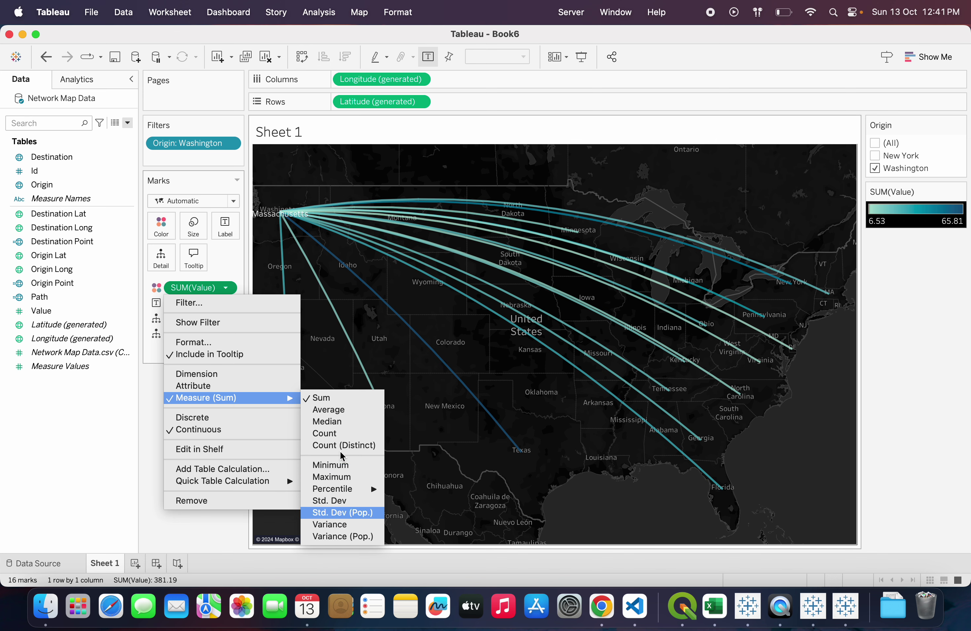
mouse_move(339, 490)
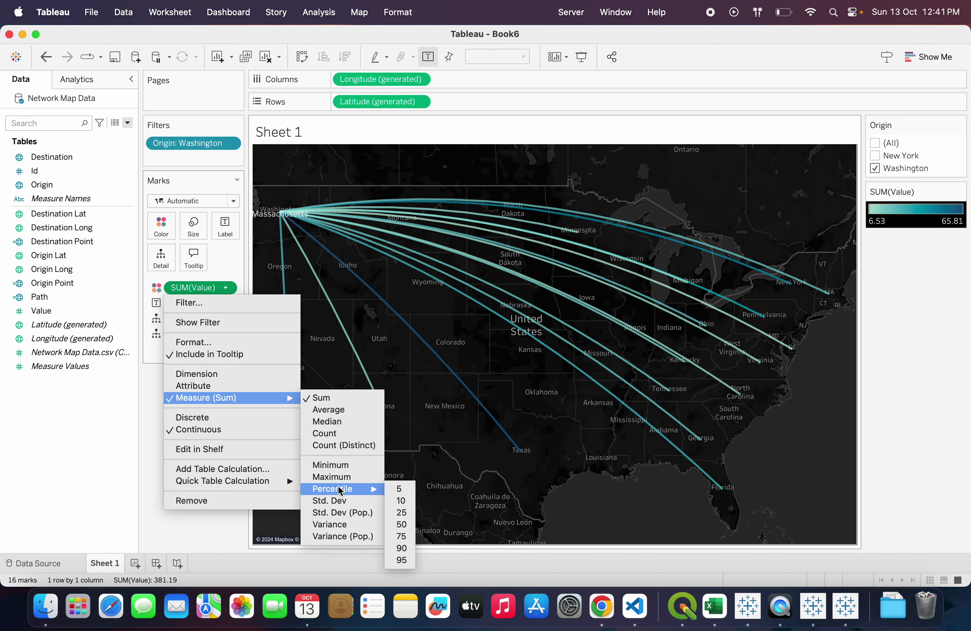
click(922, 334)
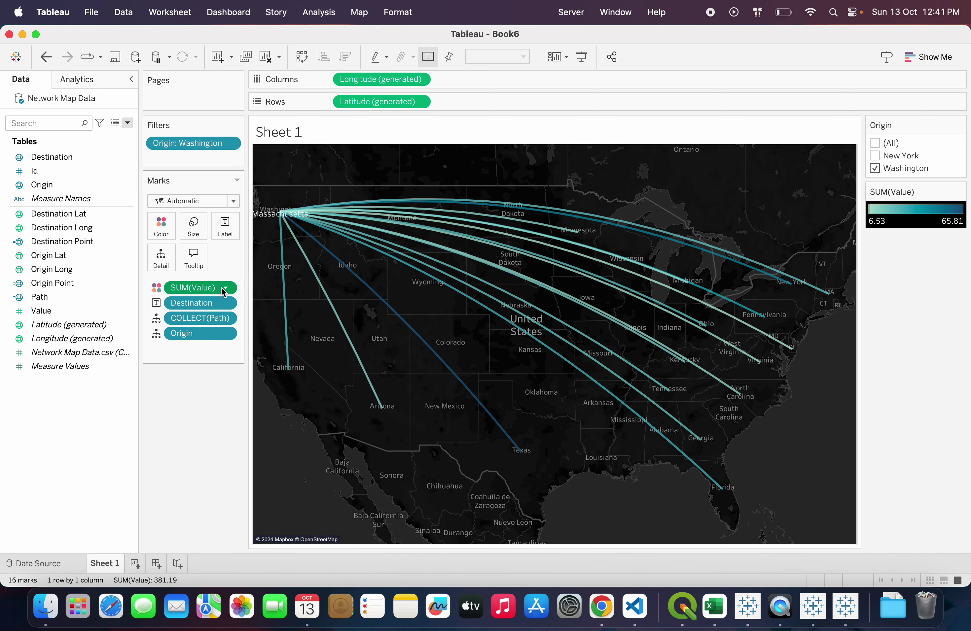
- Apply the Green-Gold palette to the Value colours of the path lines
click(959, 191)
click(938, 205)
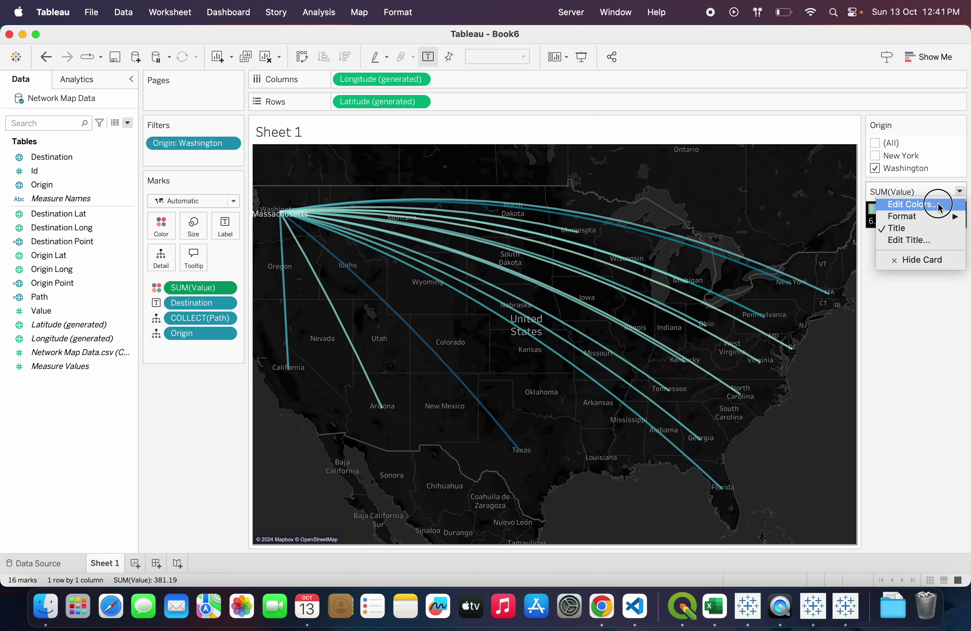
click(607, 239)
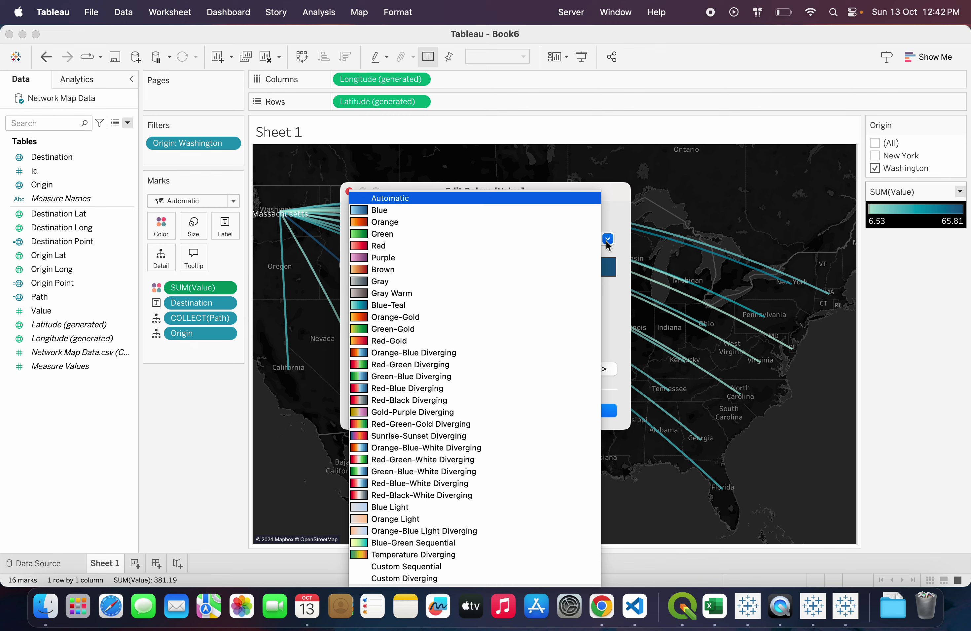
click(395, 332)
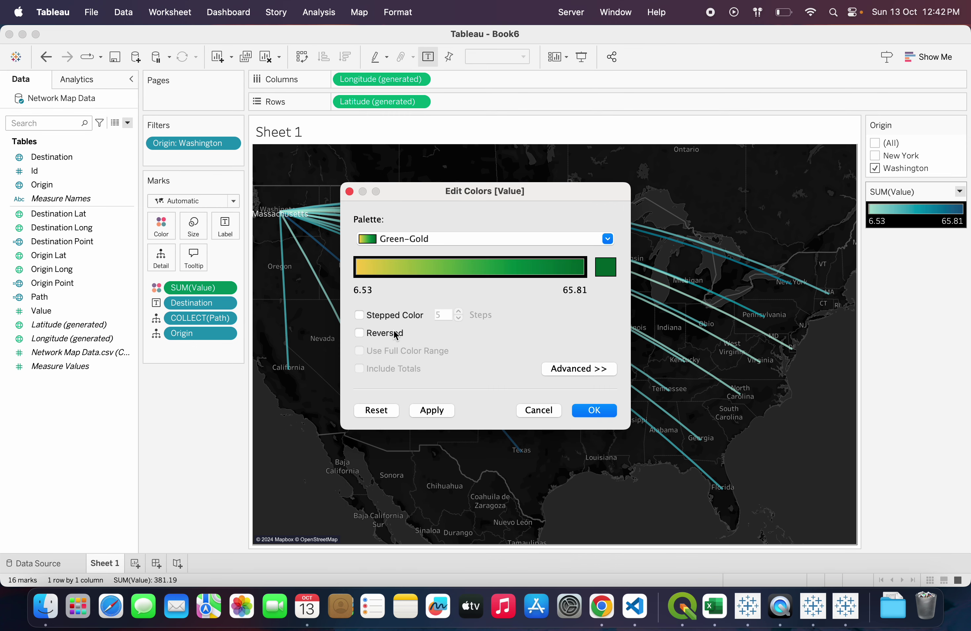
click(432, 410)
click(596, 411)
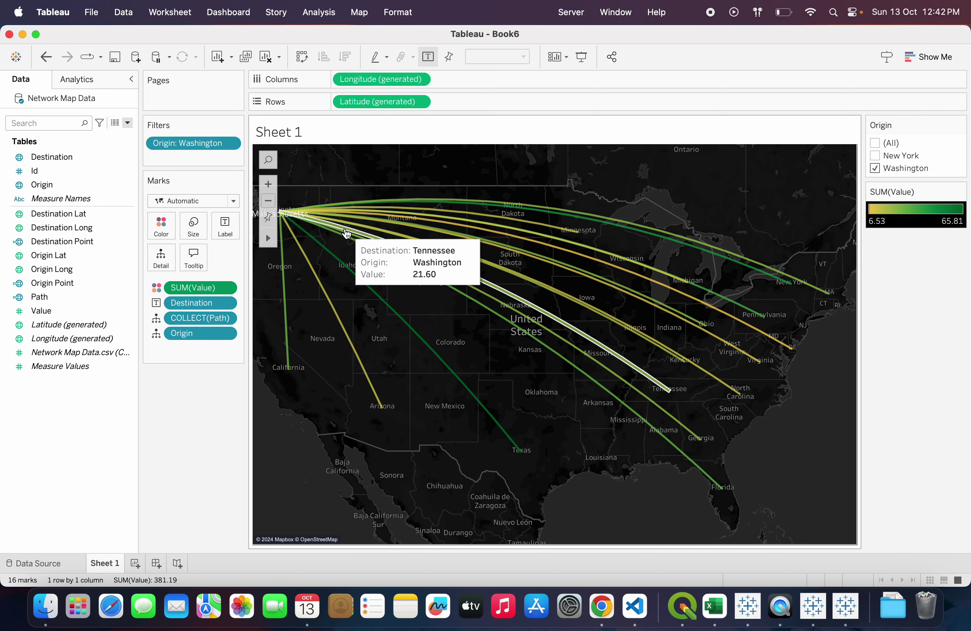
- Duplicate the generated Longitude field on Columns so that two maps stand side by side
click(419, 80)
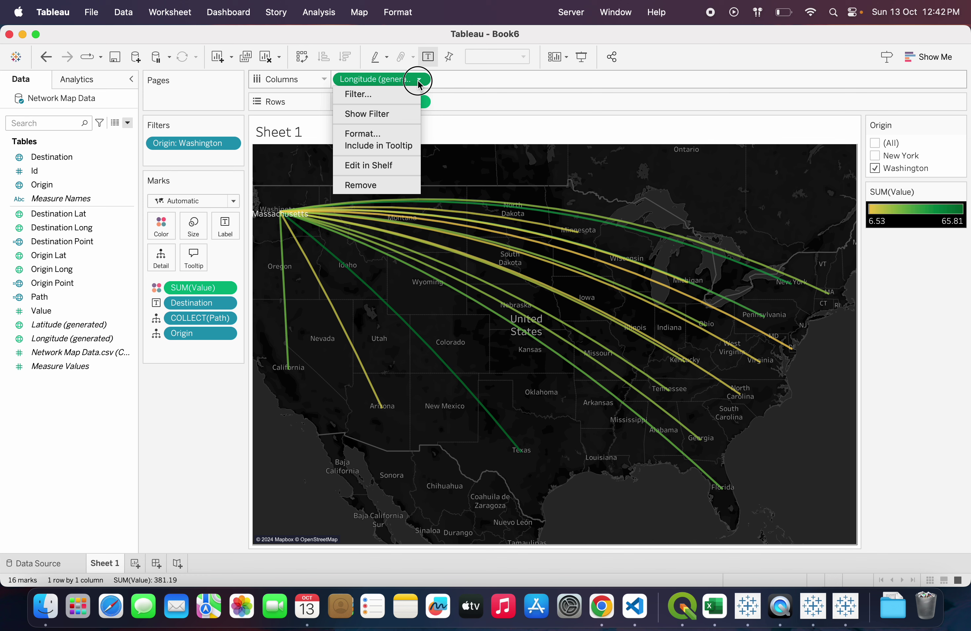
click(453, 85)
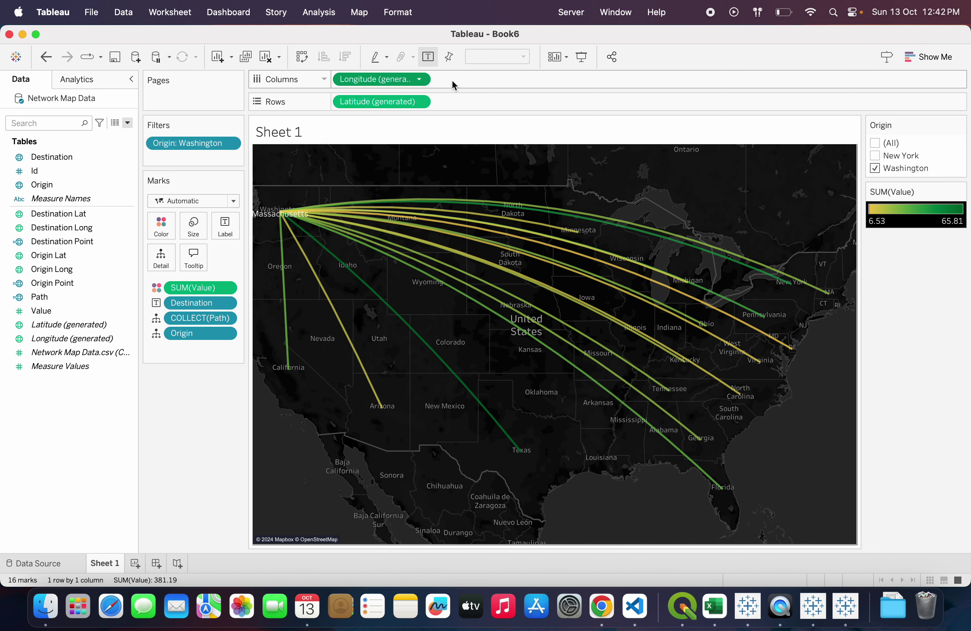
click(395, 82)
drag(396, 82, 496, 76)
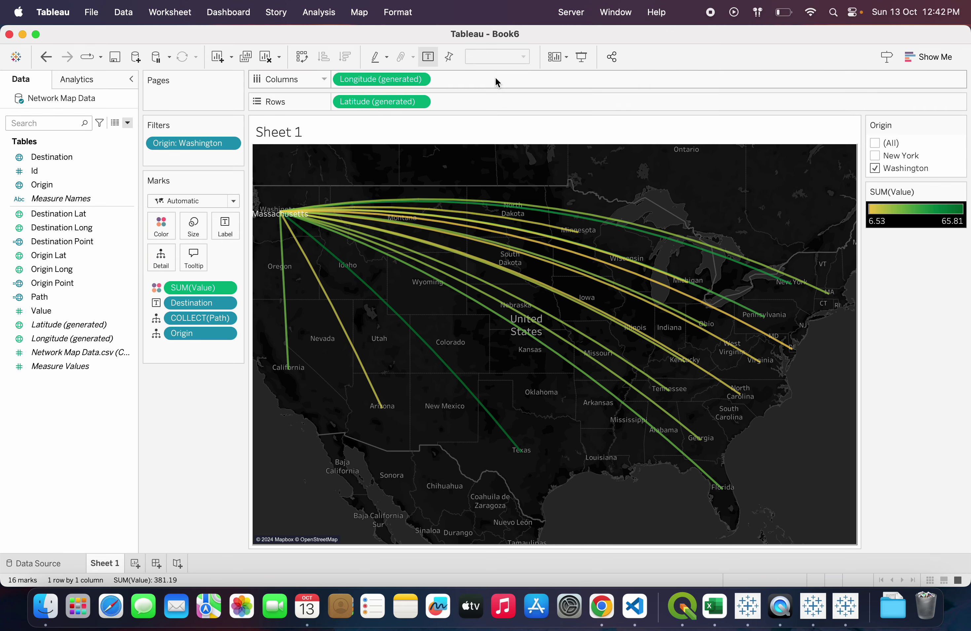
drag(397, 79, 498, 78)
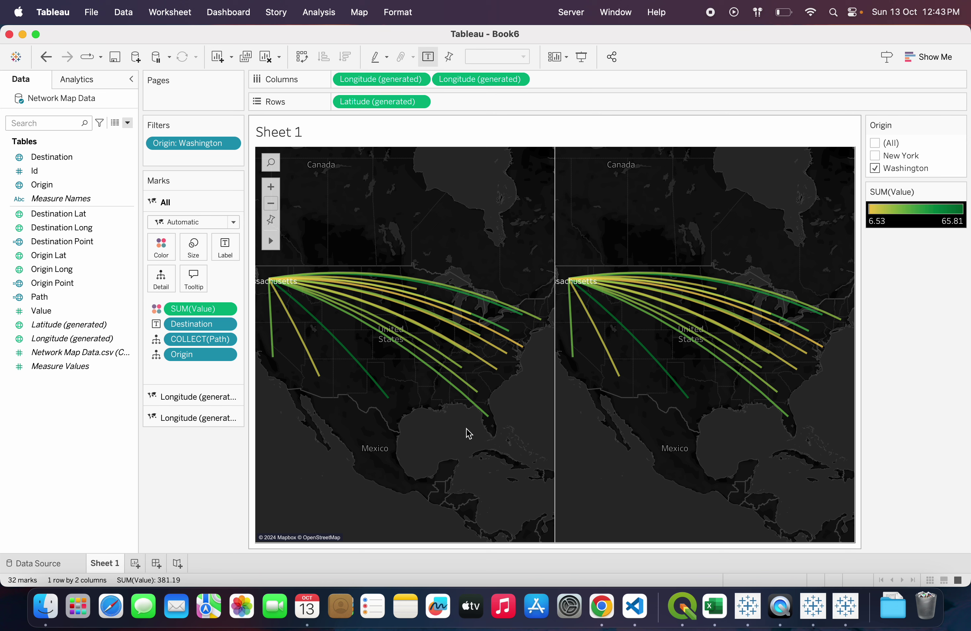
- Remove Origin, the collected Path and the Value colour from the second map's marks, keeping only the Destination label
click(164, 423)
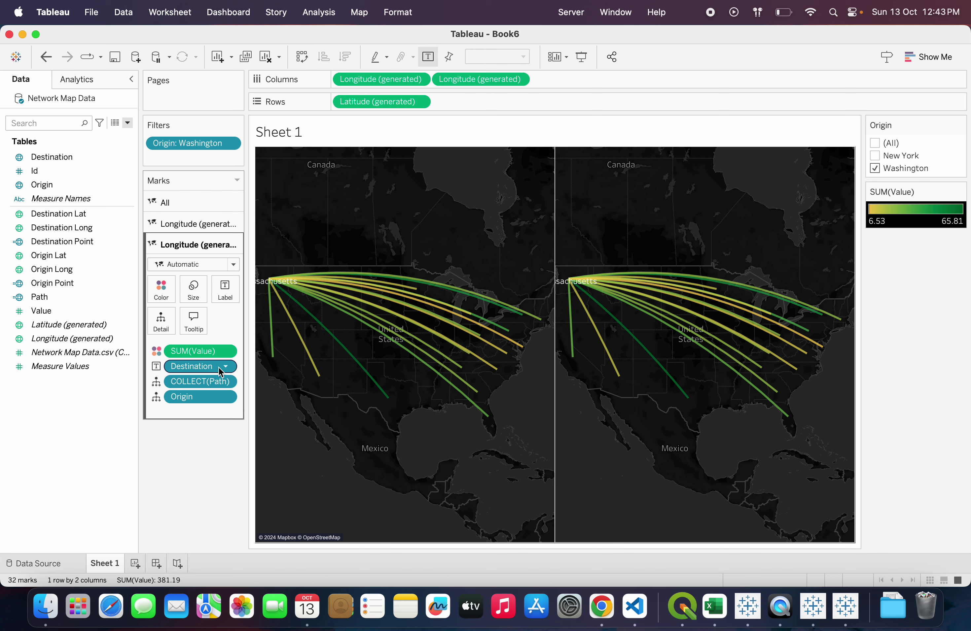
click(228, 399)
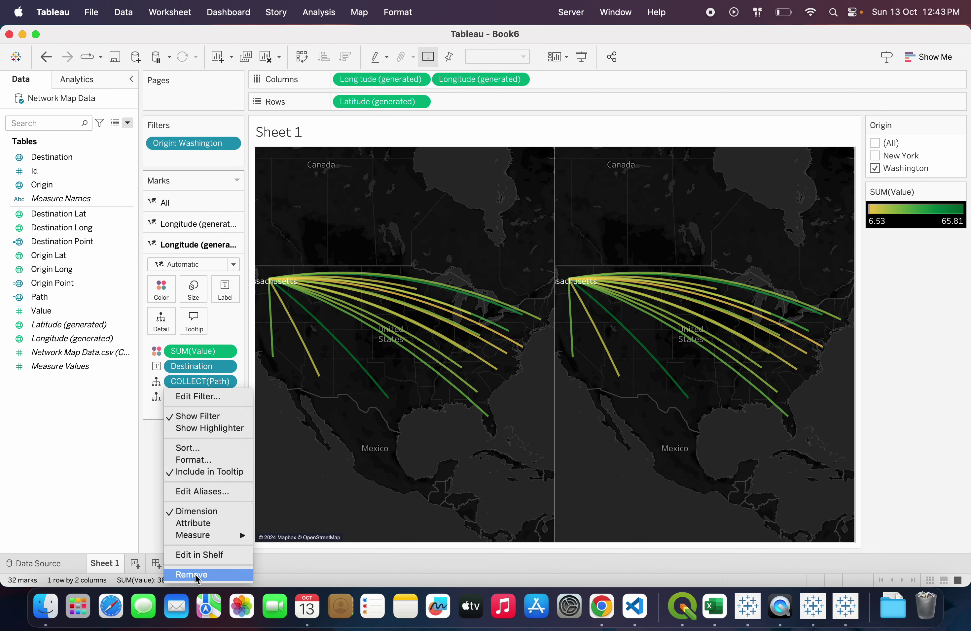
click(197, 577)
click(225, 381)
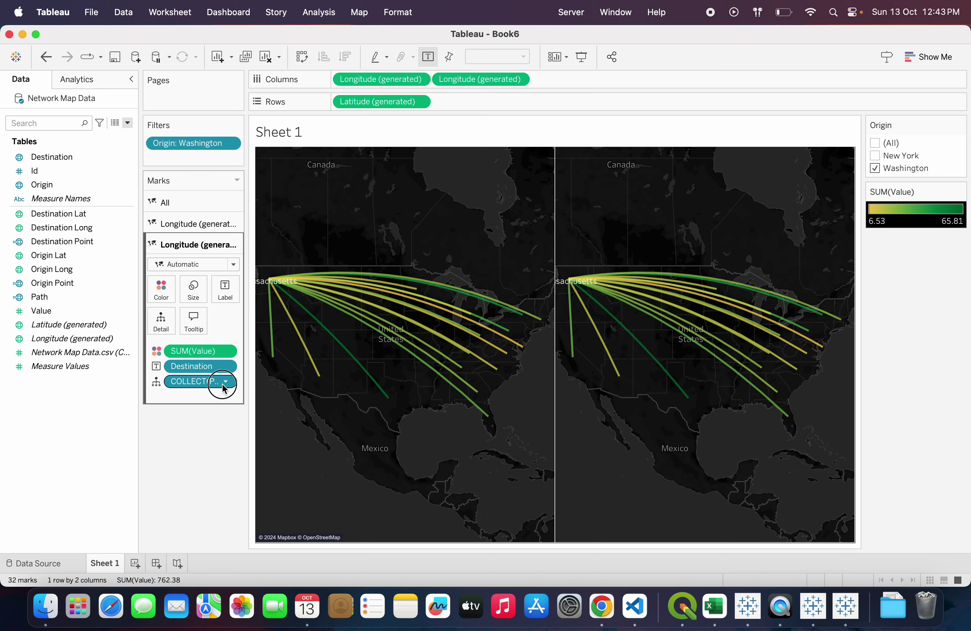
click(190, 418)
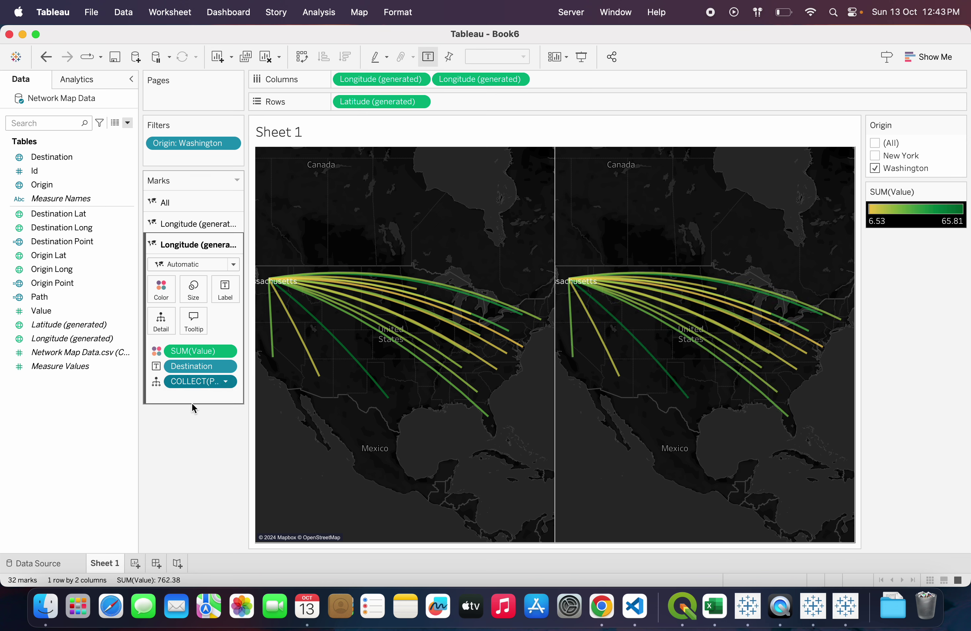
click(225, 351)
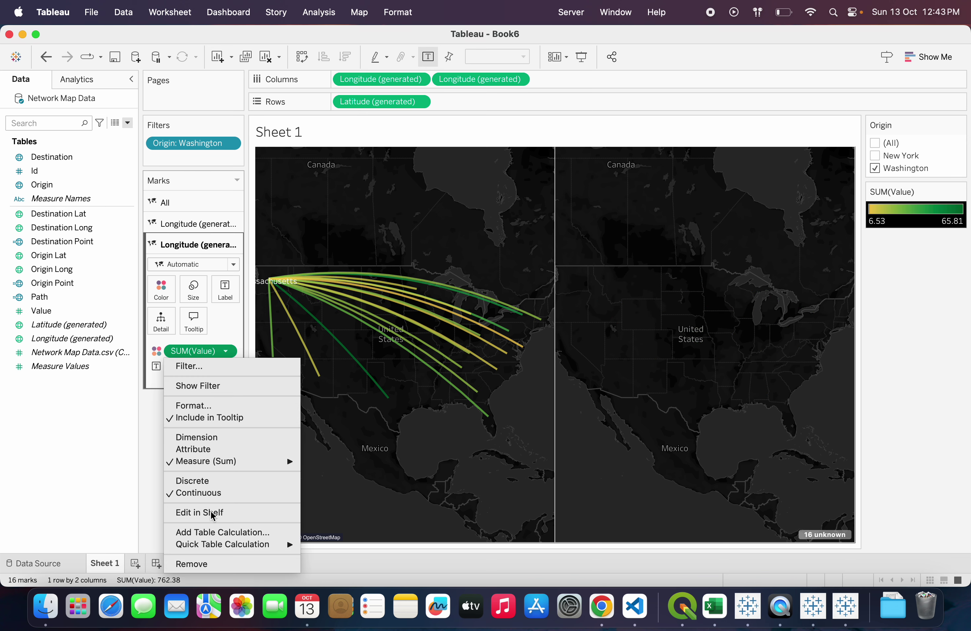
click(204, 567)
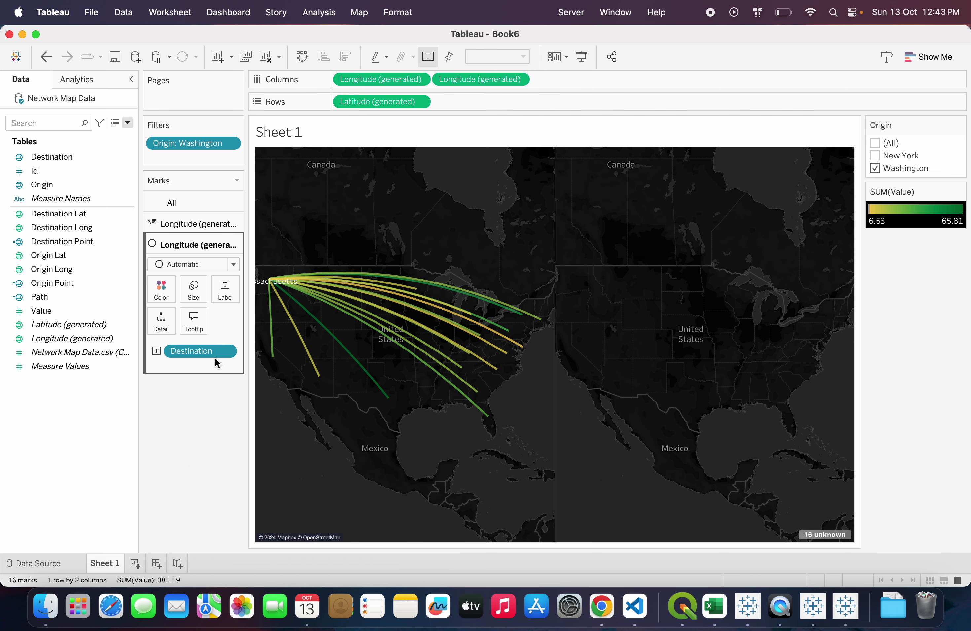
- Resolve the second map's unknown Destination locations by fixing the country to United States
click(819, 536)
click(423, 268)
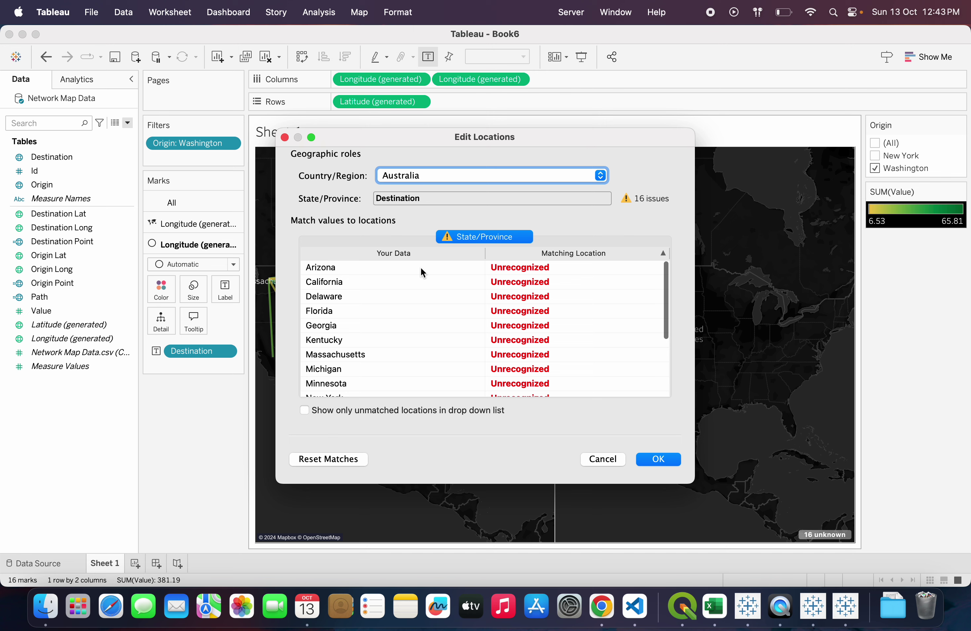
click(572, 176)
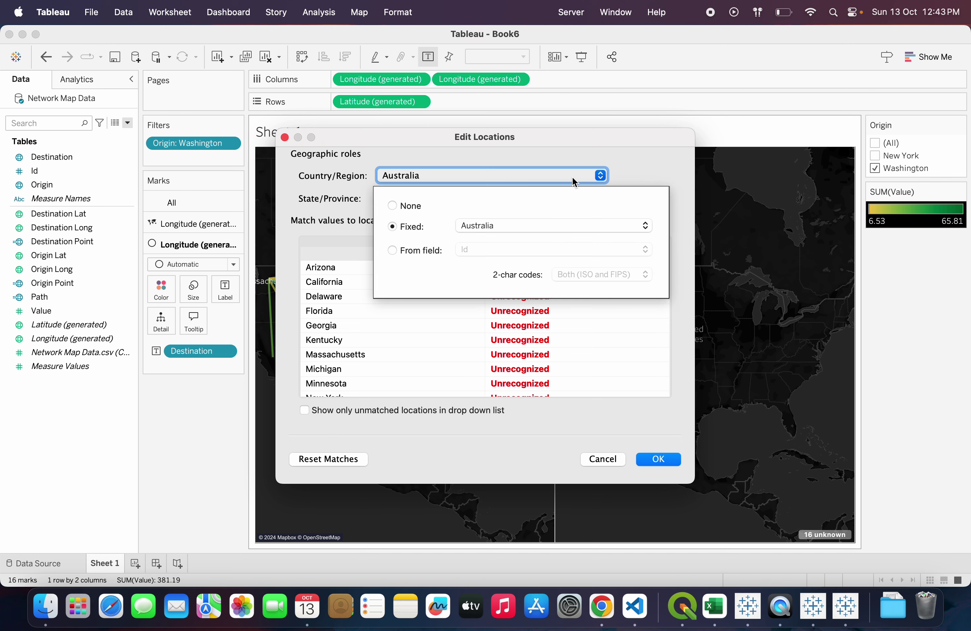
click(513, 224)
text(united)
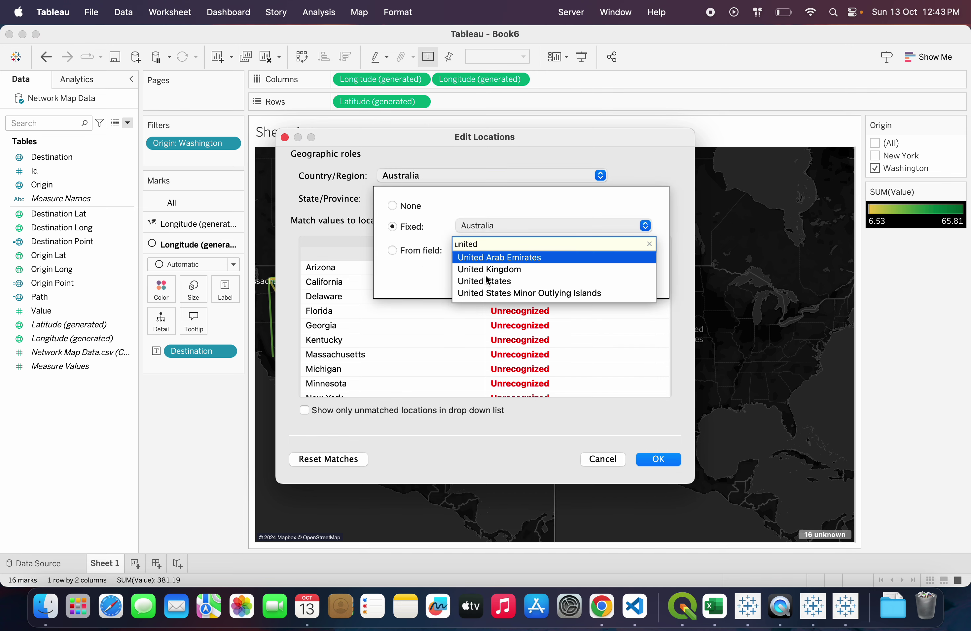
click(486, 281)
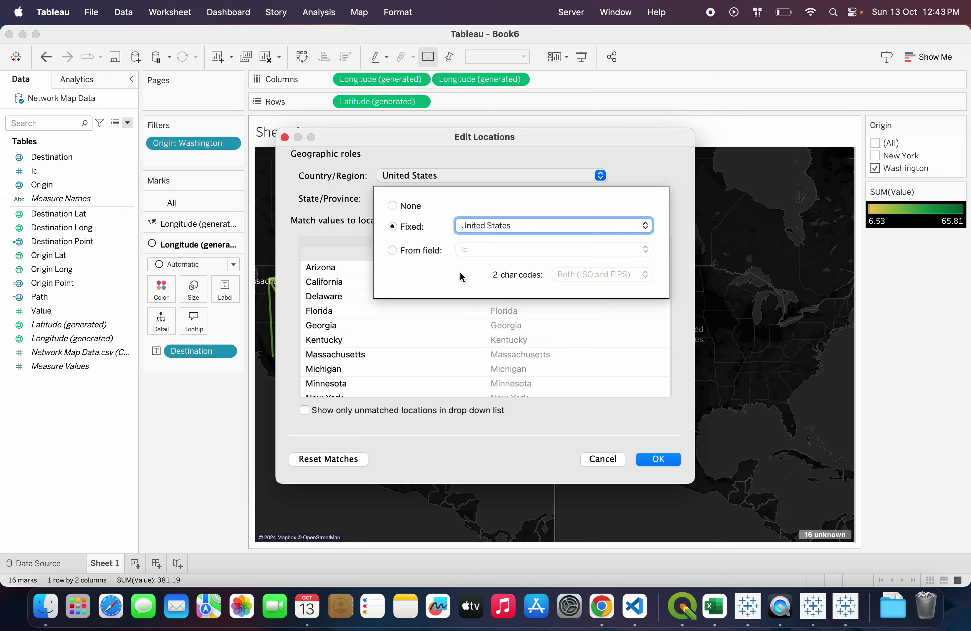
click(569, 337)
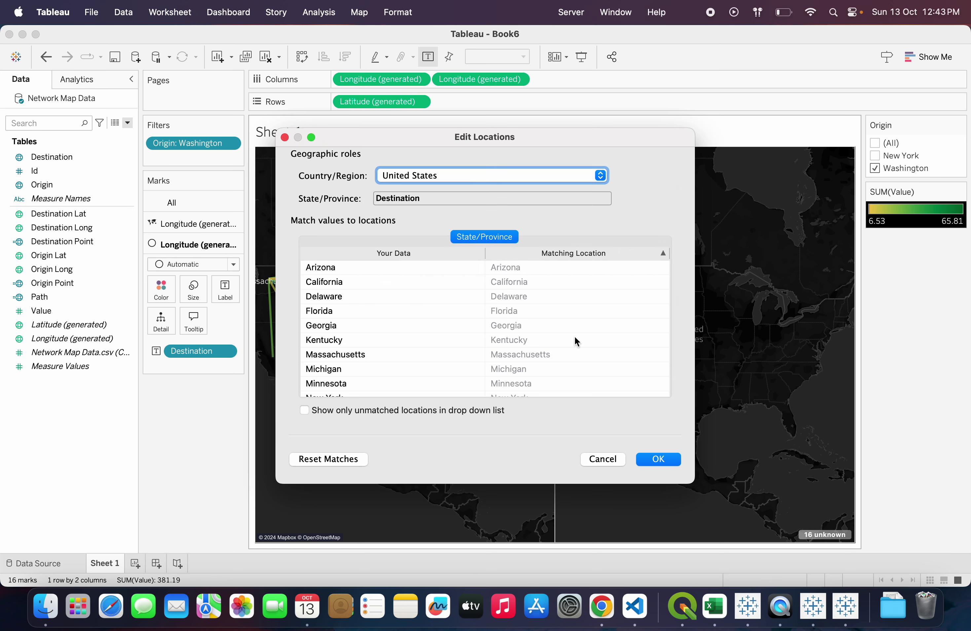
click(663, 462)
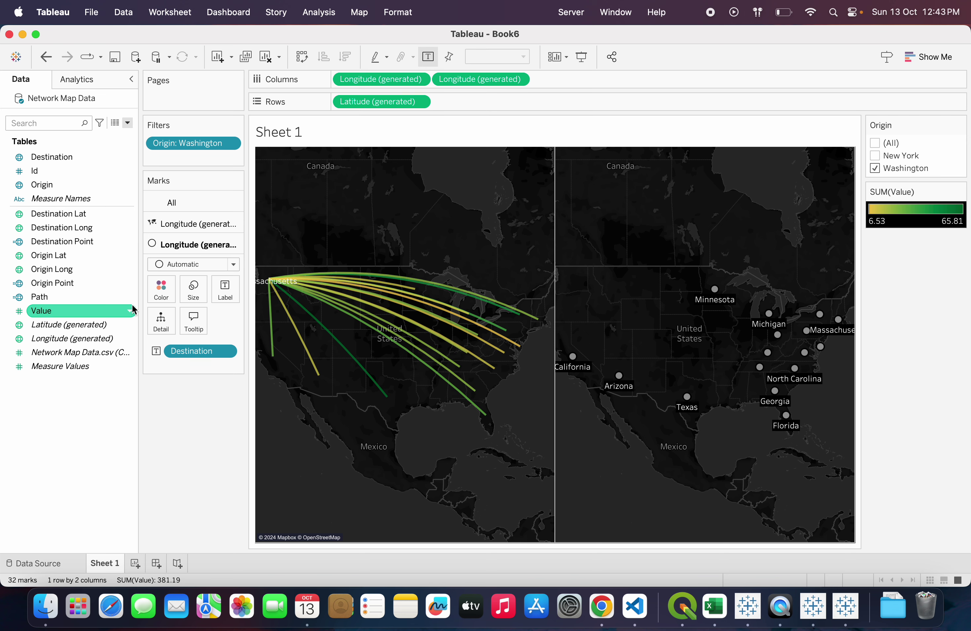
- Colour and size the second map's destination marks by the Value field
click(44, 242)
click(56, 301)
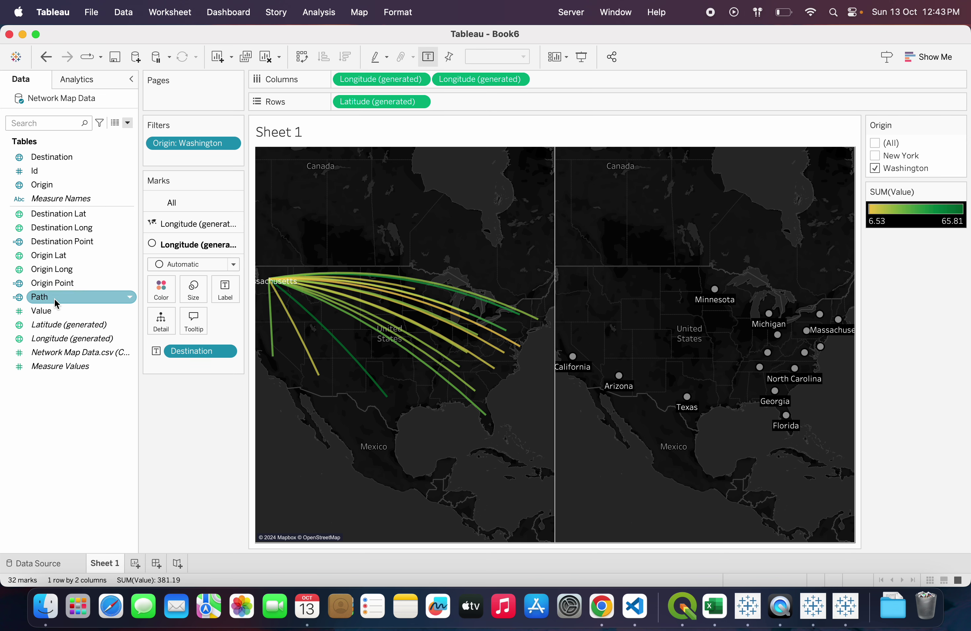
click(53, 311)
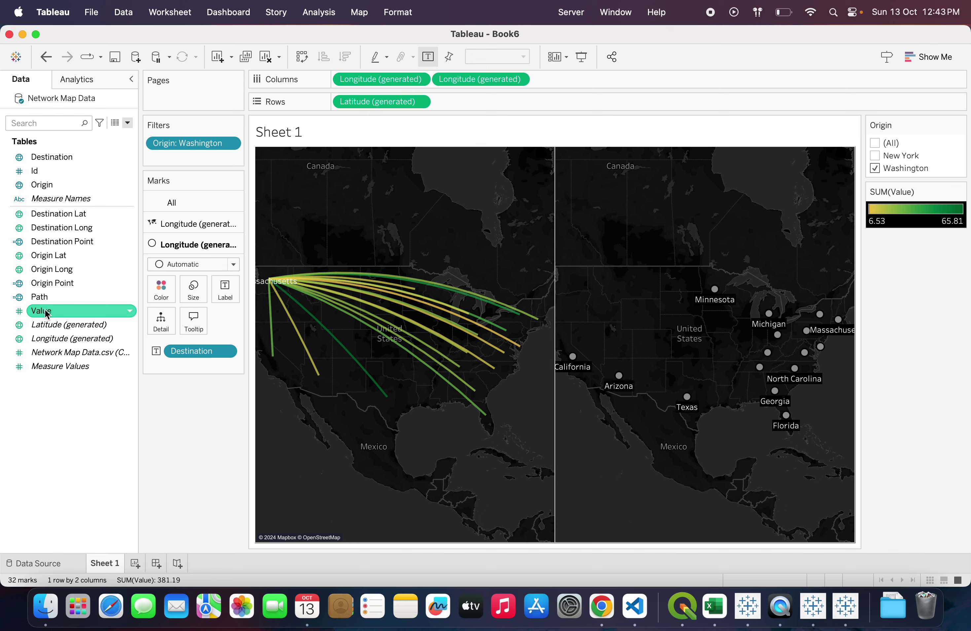
drag(46, 313, 163, 294)
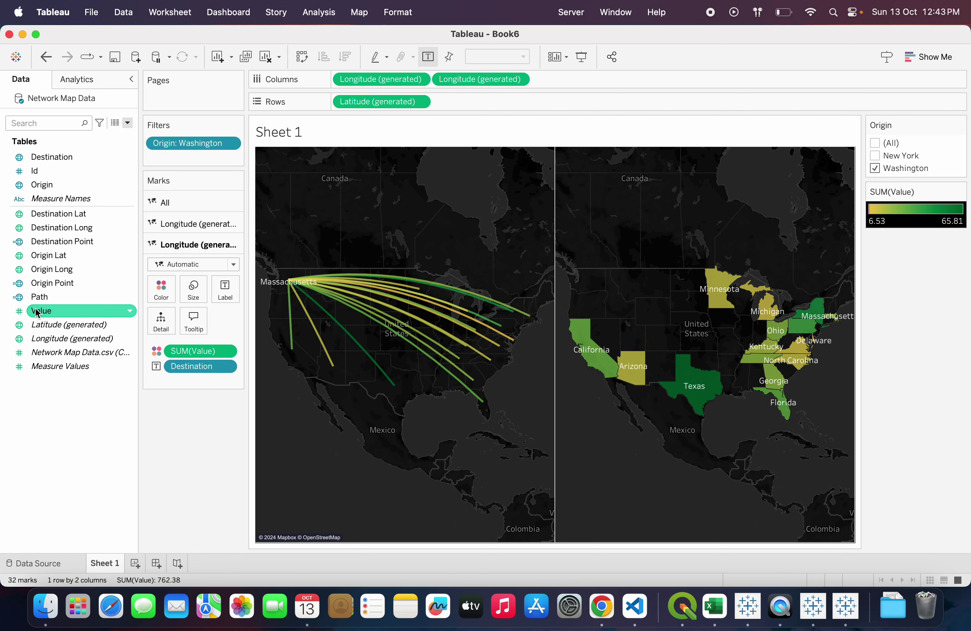
drag(37, 312, 193, 294)
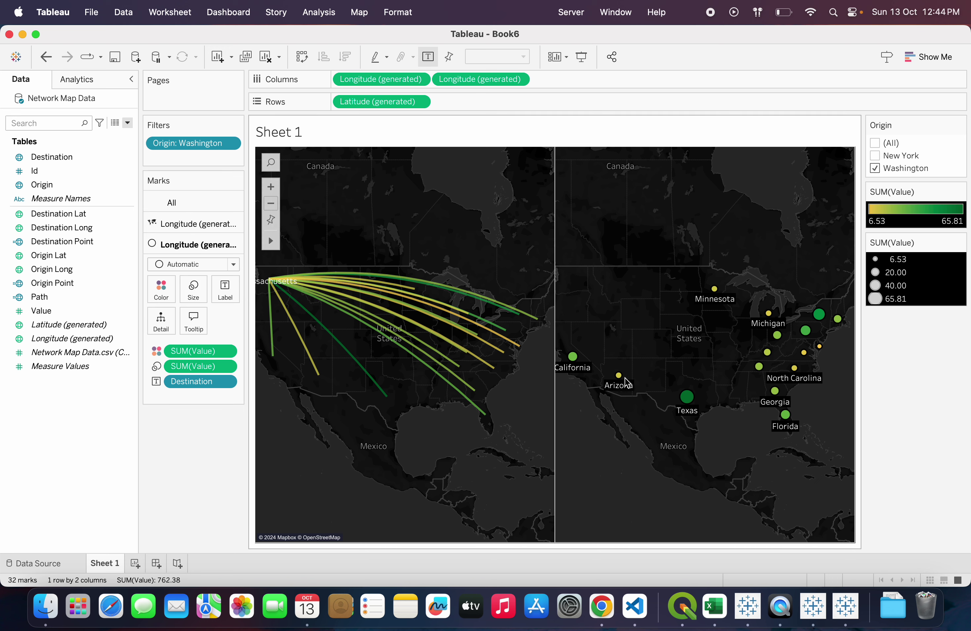
mouse_move(582, 363)
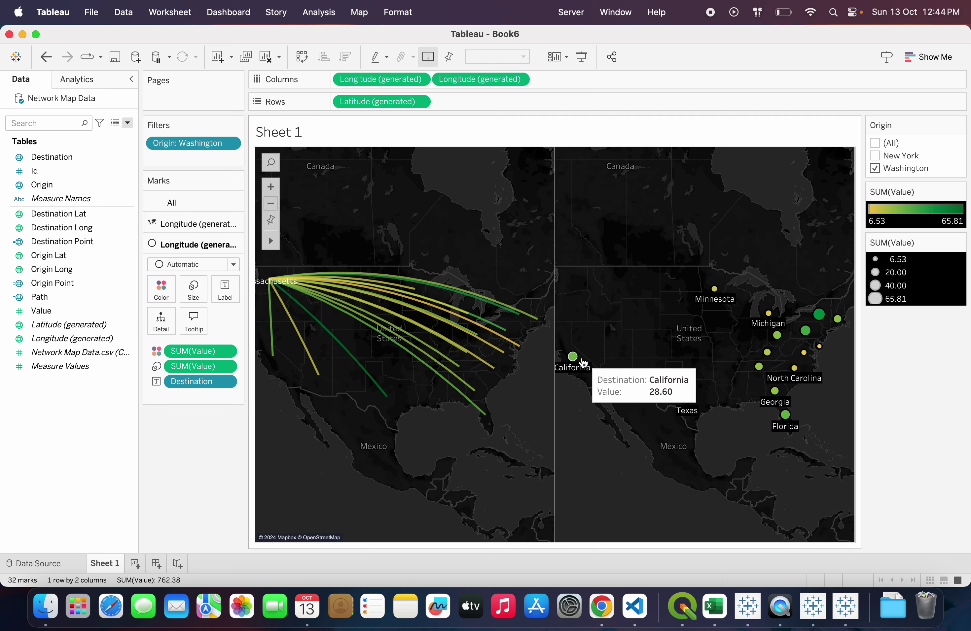
mouse_move(821, 317)
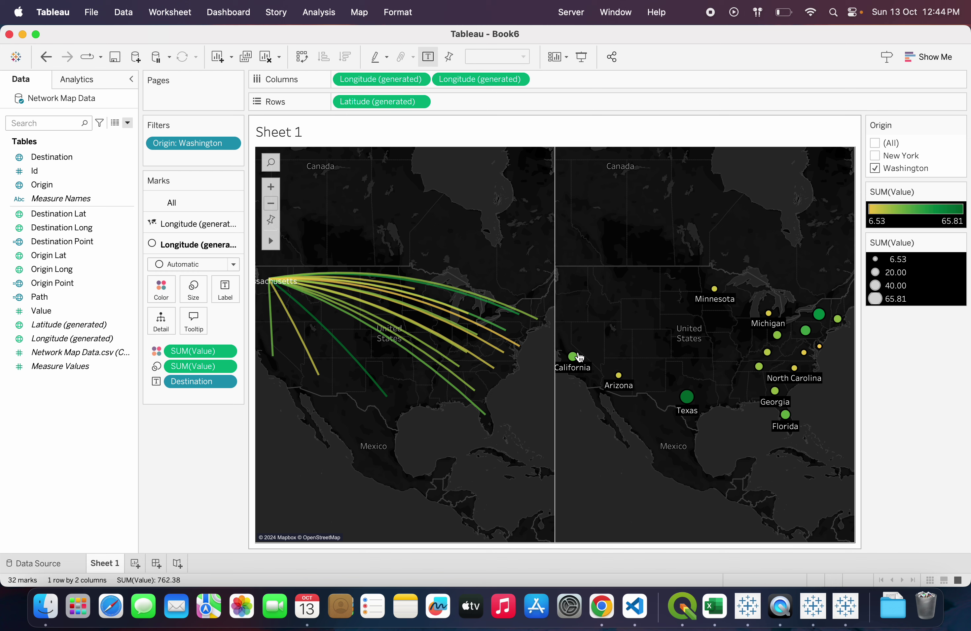
- Combine the two longitude maps into one with Dual Axis and inspect the tooltips of several destination lines
click(518, 80)
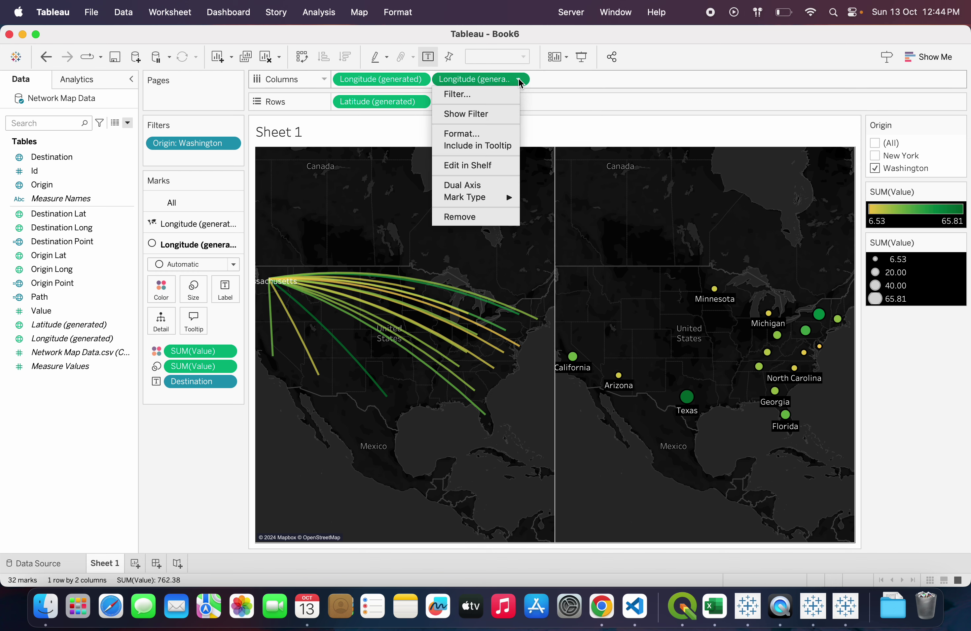
click(469, 186)
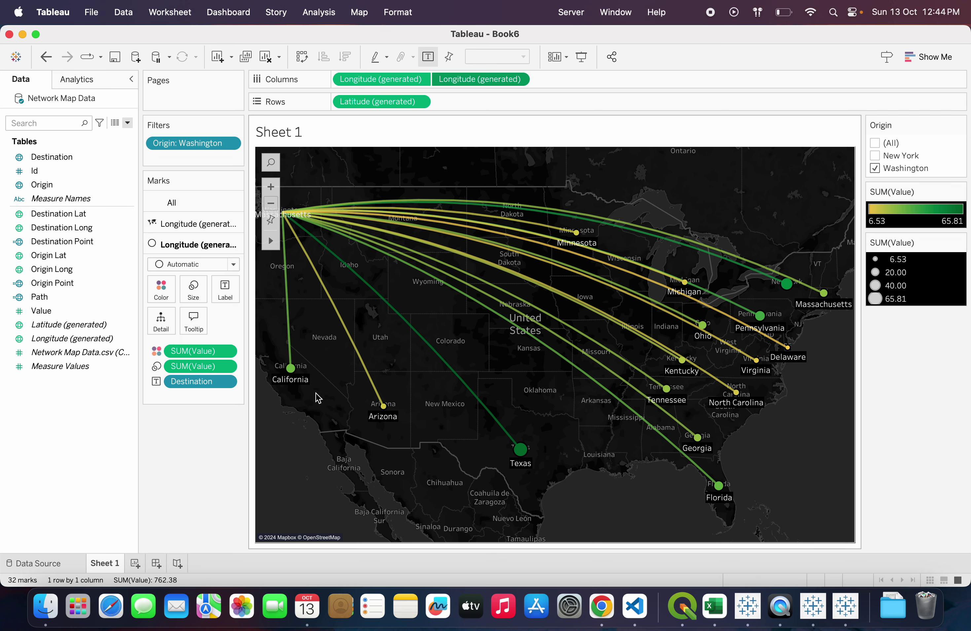
mouse_move(290, 369)
mouse_move(681, 452)
mouse_move(597, 224)
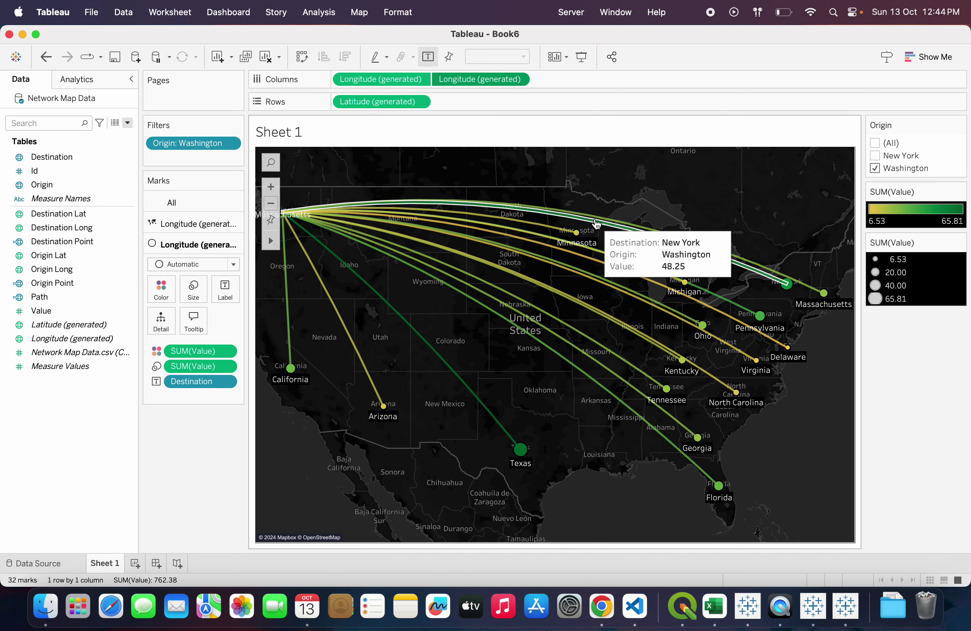
mouse_move(368, 379)
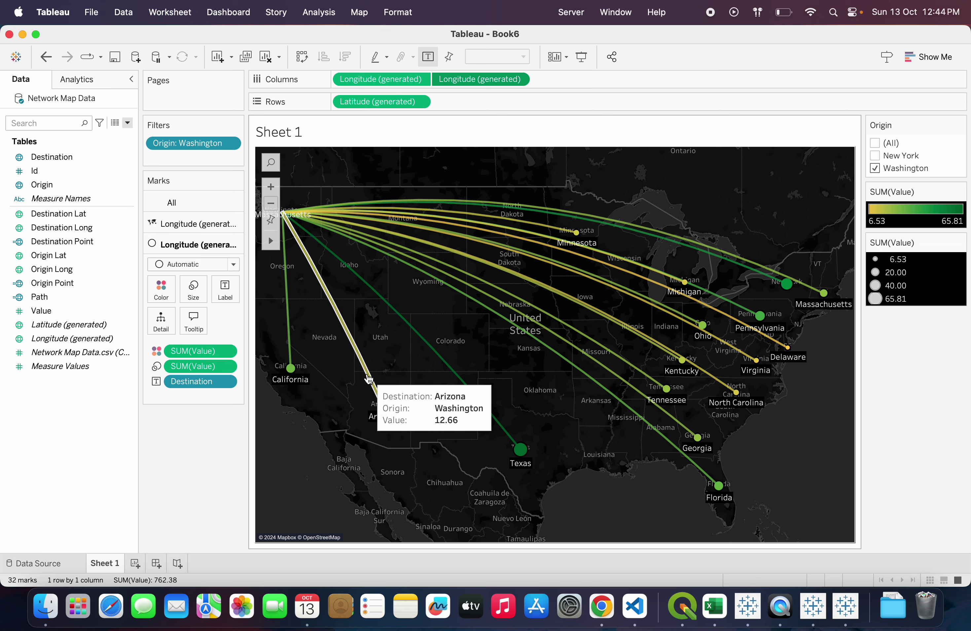
mouse_move(616, 297)
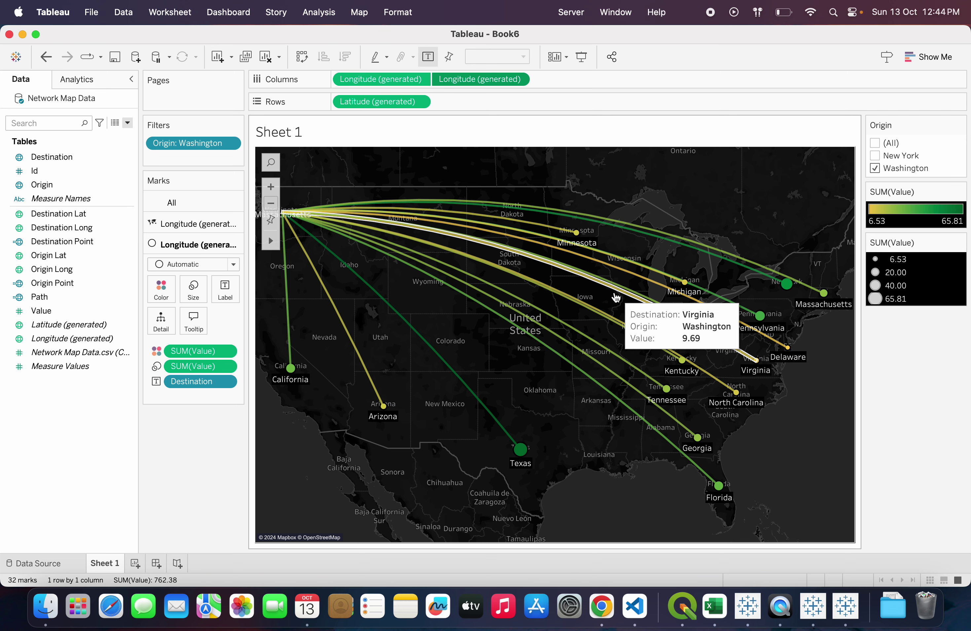